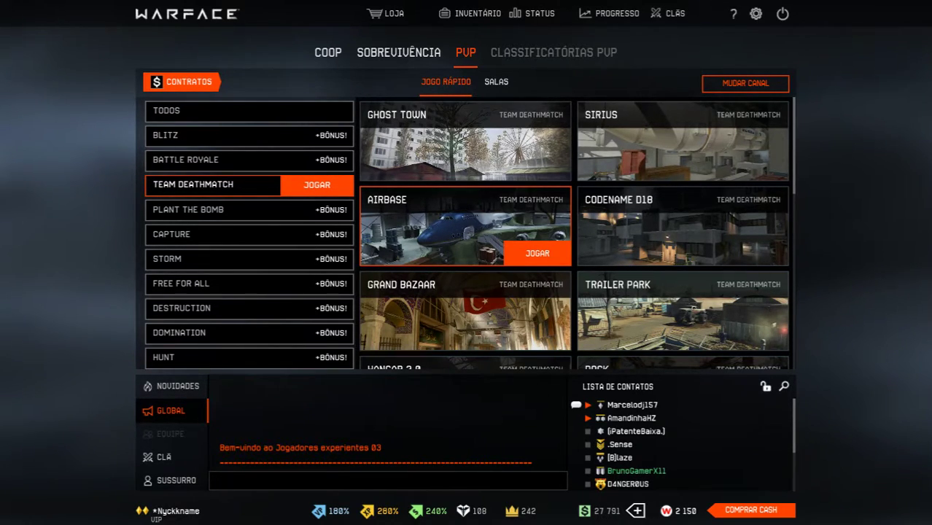
# Step: Confirm the 'Captura de tela 2' Monitor 0 capture properties in OBS, then minimize OBS
pyautogui.hotkey('alt', 'Tab')
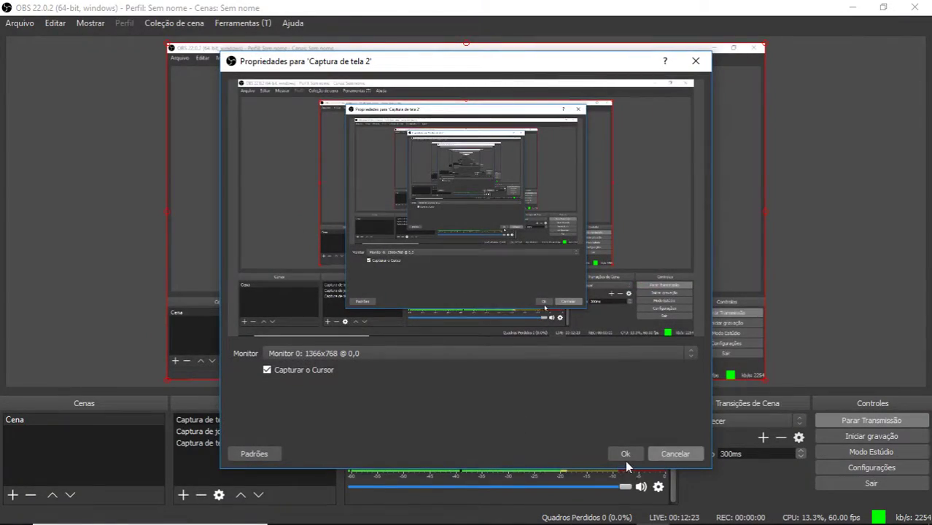
pyautogui.click(627, 453)
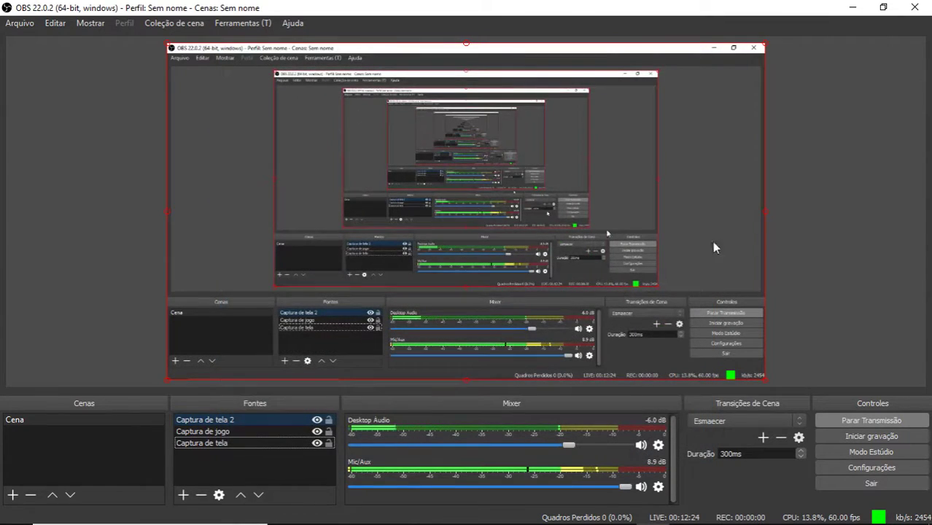
pyautogui.click(852, 7)
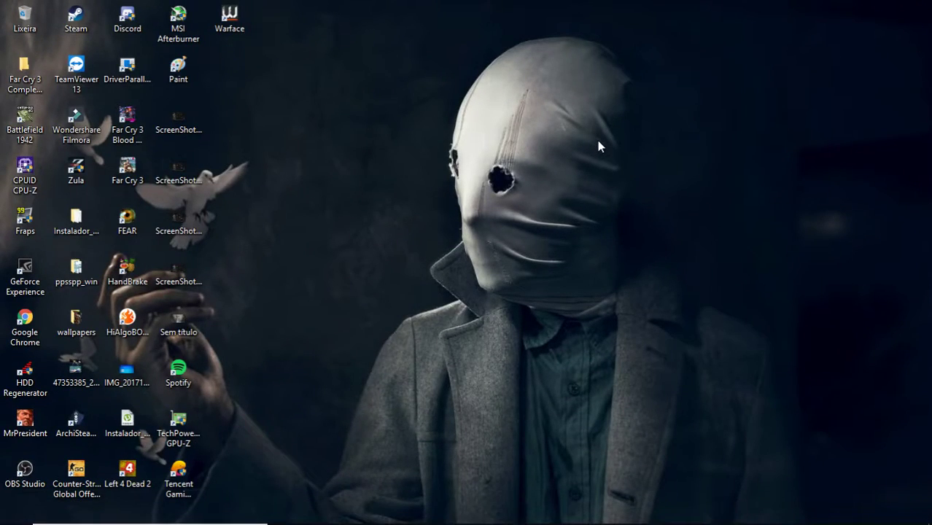
# Step: Refresh the desktop twice with Atualizar, then bring up the GeForce Experience share overlay with Alt+Z
pyautogui.rightClick(484, 142)
pyautogui.click(551, 179)
pyautogui.rightClick(693, 286)
pyautogui.click(749, 327)
pyautogui.hotkey('alt', 'z')
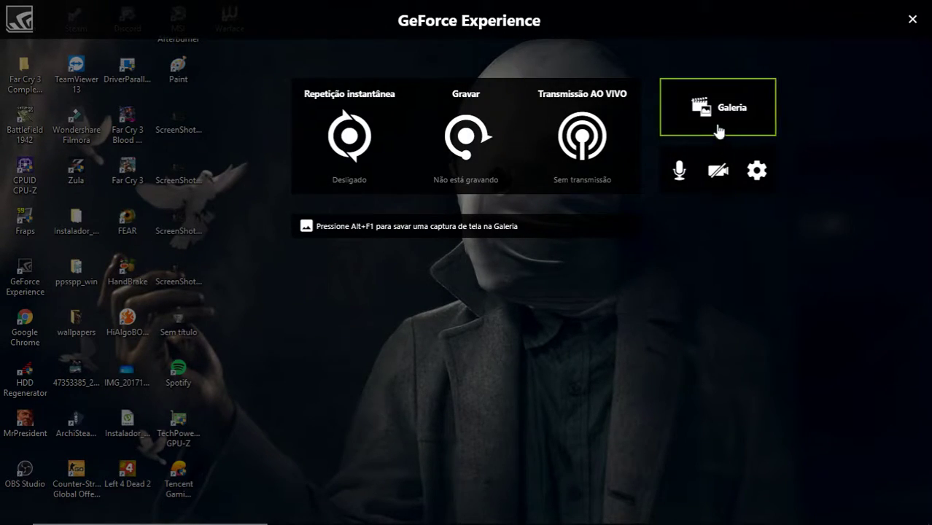
# Step: Open the overlay settings, glance at Layout HUD, and return to the settings list
pyautogui.click(755, 172)
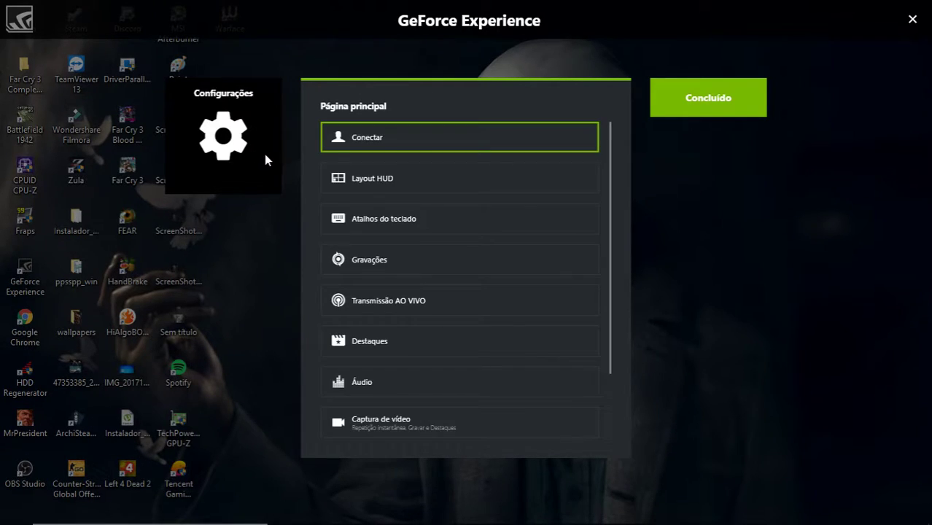
pyautogui.click(387, 183)
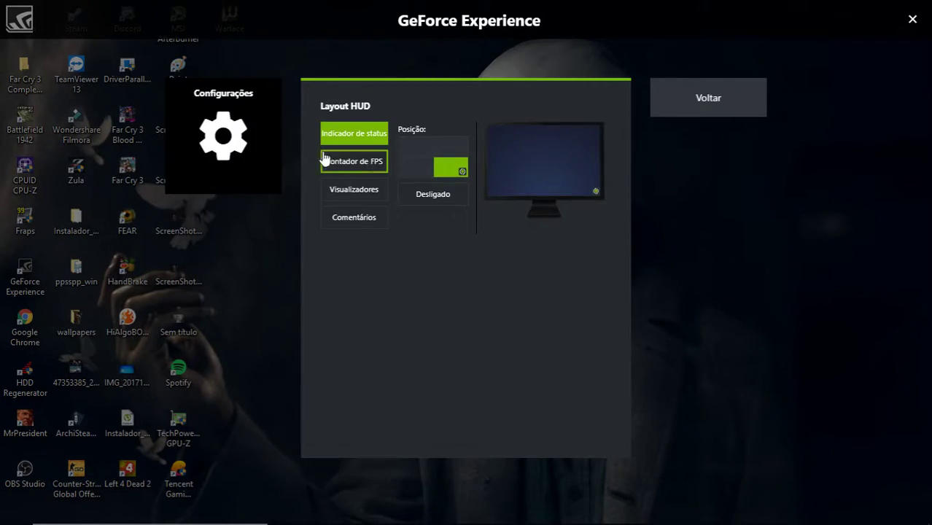
pyautogui.click(730, 104)
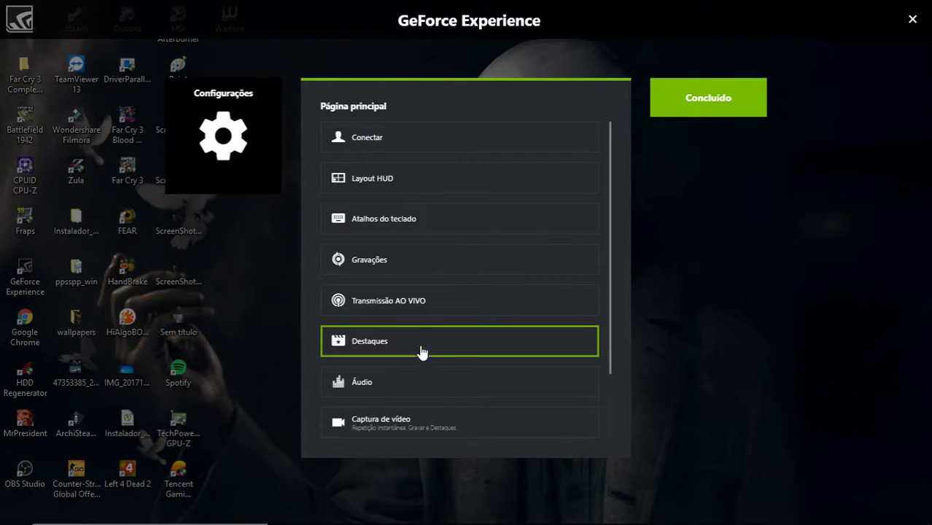
pyautogui.press('Escape')
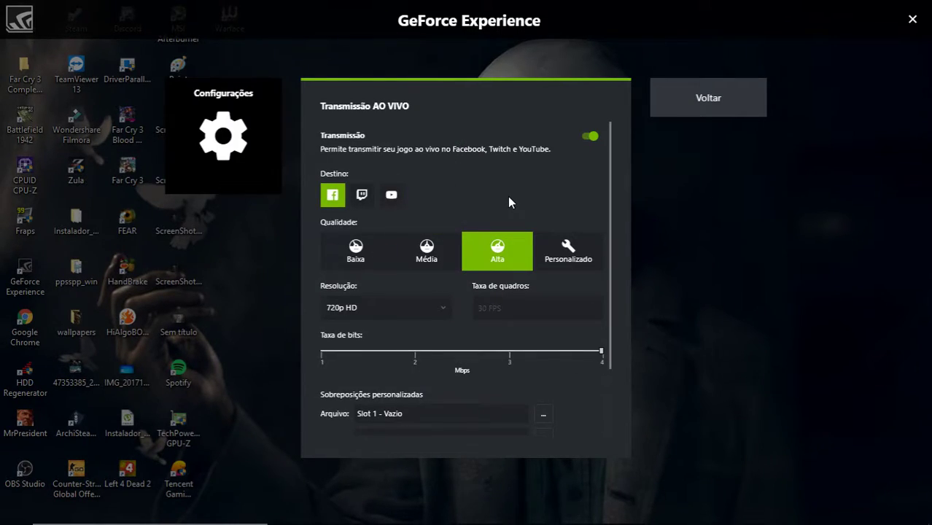
# Step: Set broadcast quality to medium at 720p HD with a 2 Mbps bitrate
pyautogui.click(428, 253)
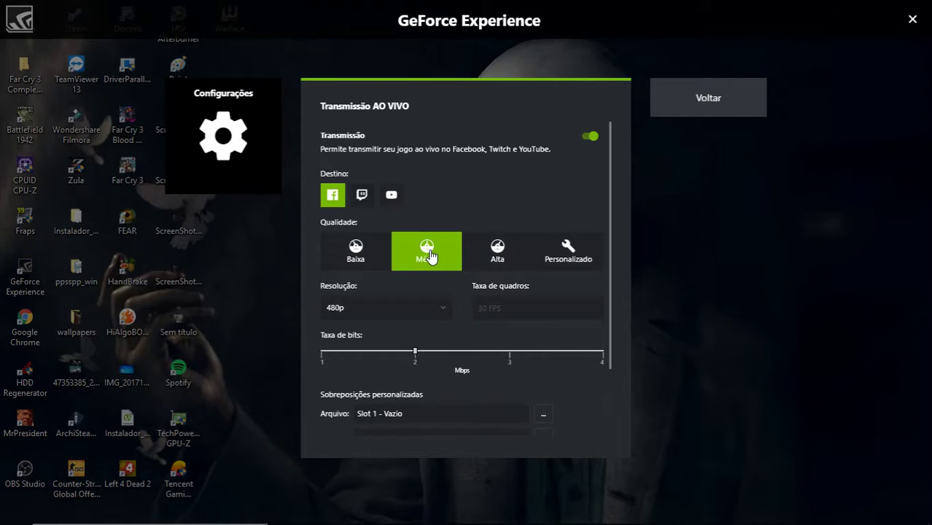
pyautogui.click(444, 312)
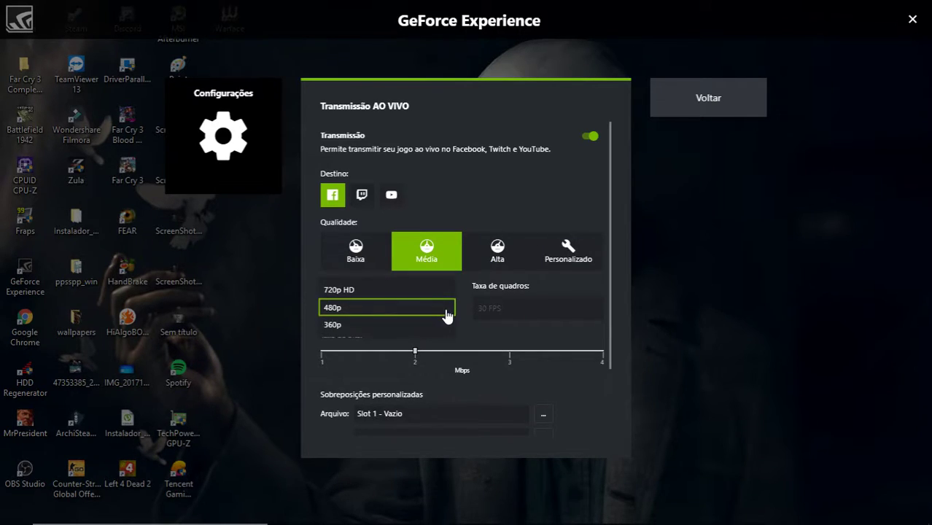
pyautogui.click(413, 292)
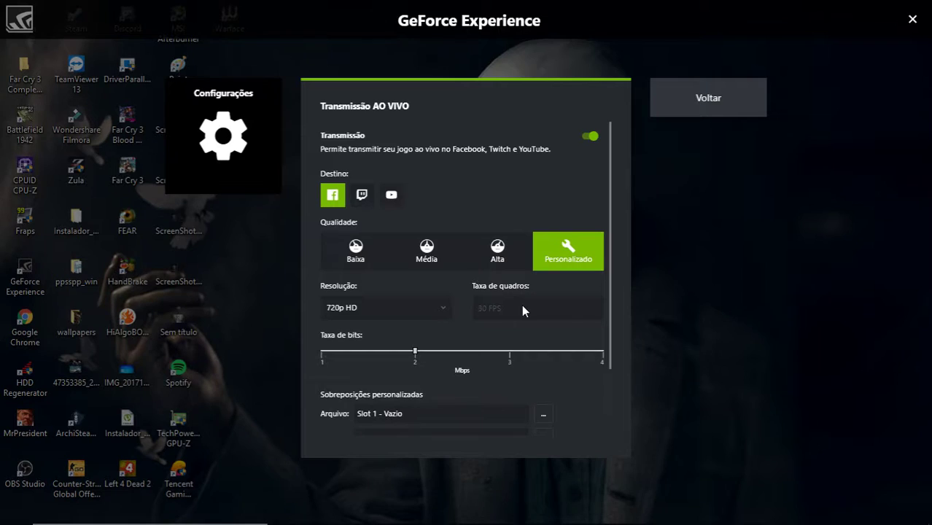
pyautogui.click(415, 352)
pyautogui.moveTo(415, 354); pyautogui.dragTo(323, 358)
pyautogui.click(416, 355)
# Step: Choose South America: Rio de Janeiro, Brazil as the ingest server
pyautogui.scroll(-1, 528, 322)
pyautogui.scroll(-1, 528, 321)
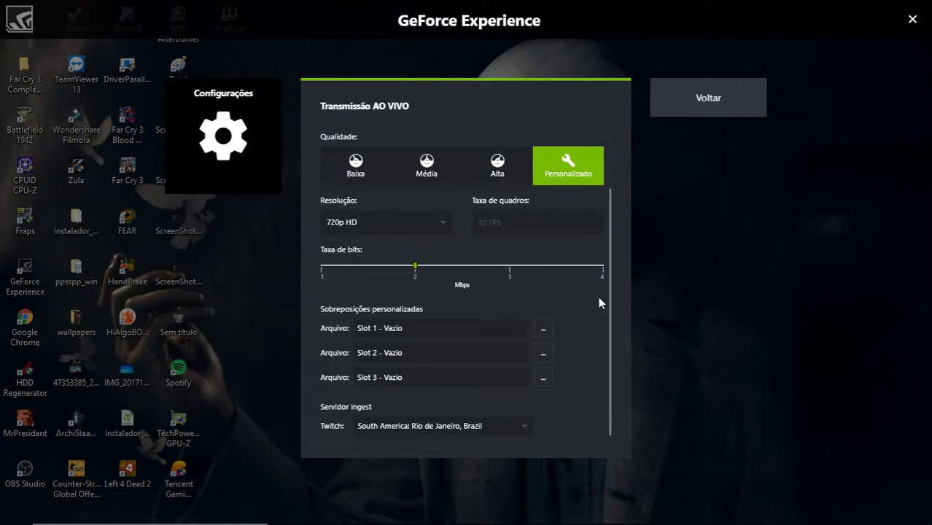
pyautogui.click(512, 429)
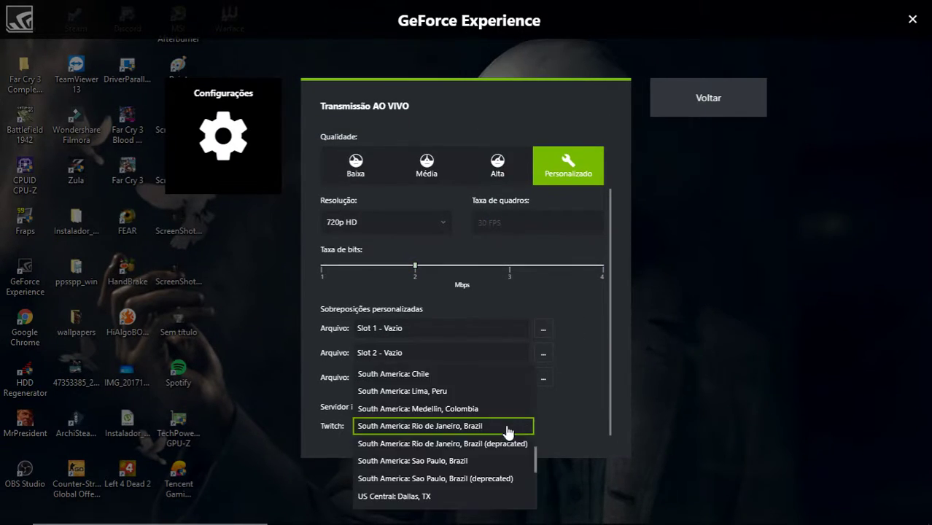
pyautogui.click(565, 423)
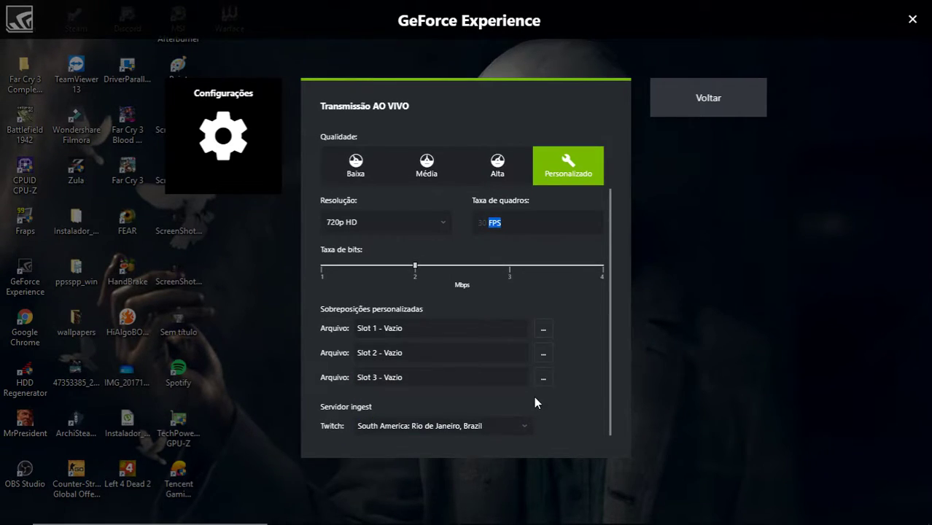
pyautogui.click(526, 430)
pyautogui.click(526, 429)
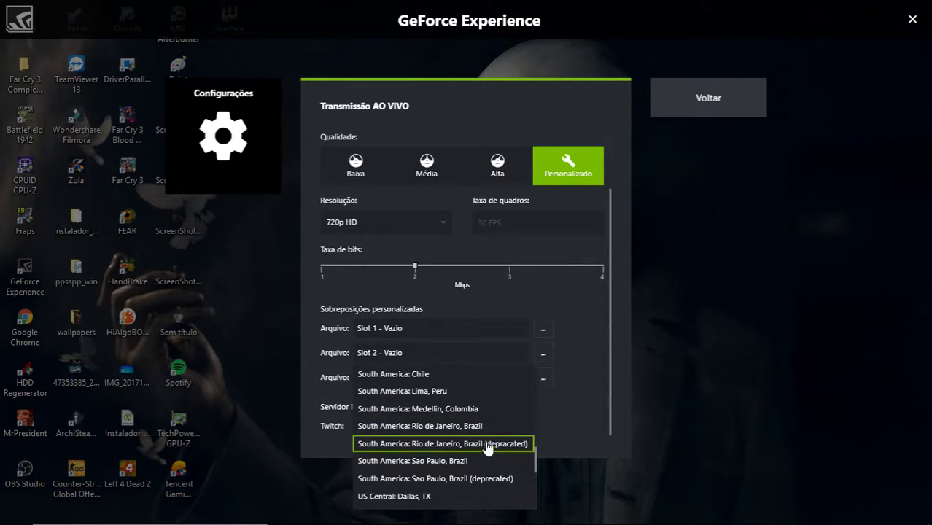
pyautogui.click(490, 429)
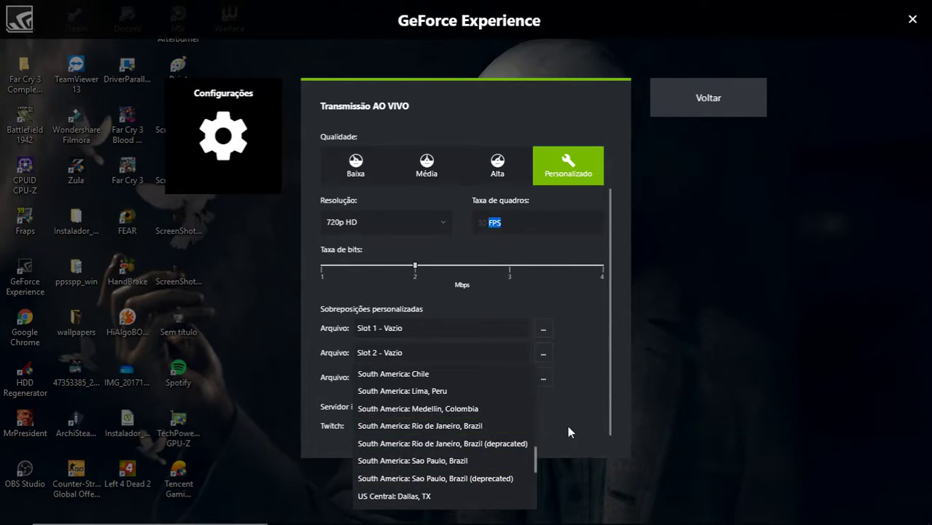
pyautogui.click(388, 415)
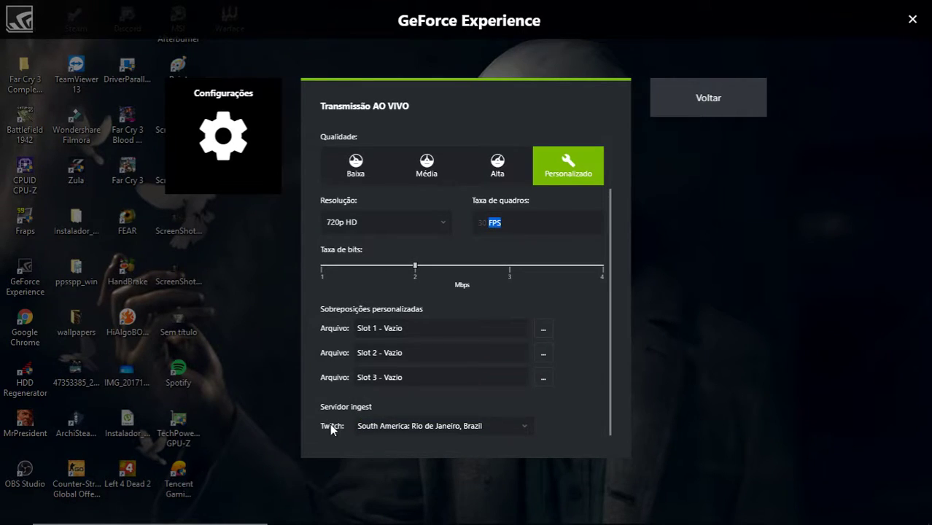
pyautogui.scroll(3, 332, 429)
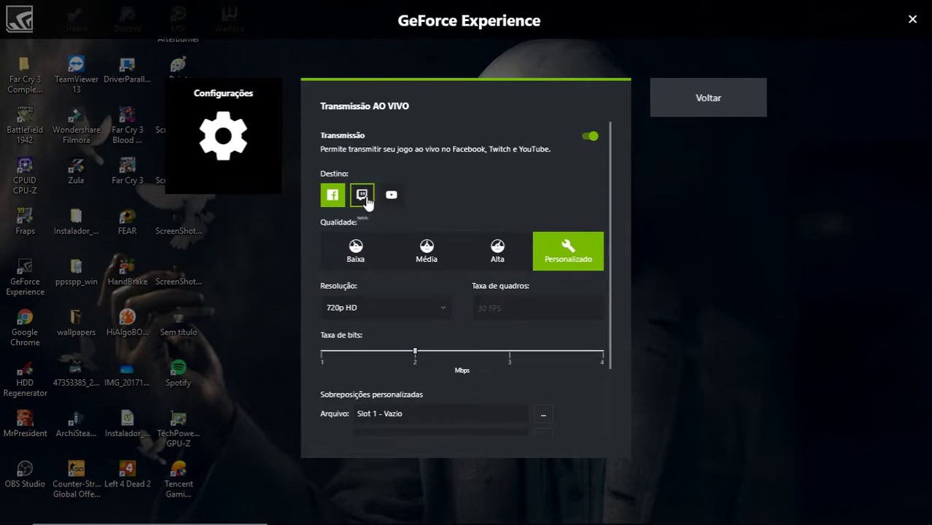
# Step: Make YouTube the broadcast destination with medium quality at 720p HD
pyautogui.click(392, 194)
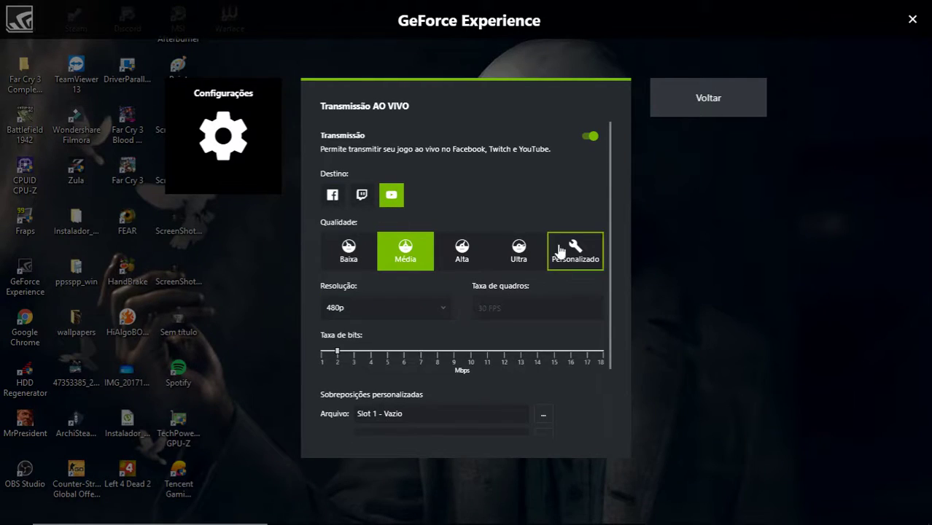
pyautogui.click(460, 250)
pyautogui.click(429, 254)
pyautogui.click(430, 310)
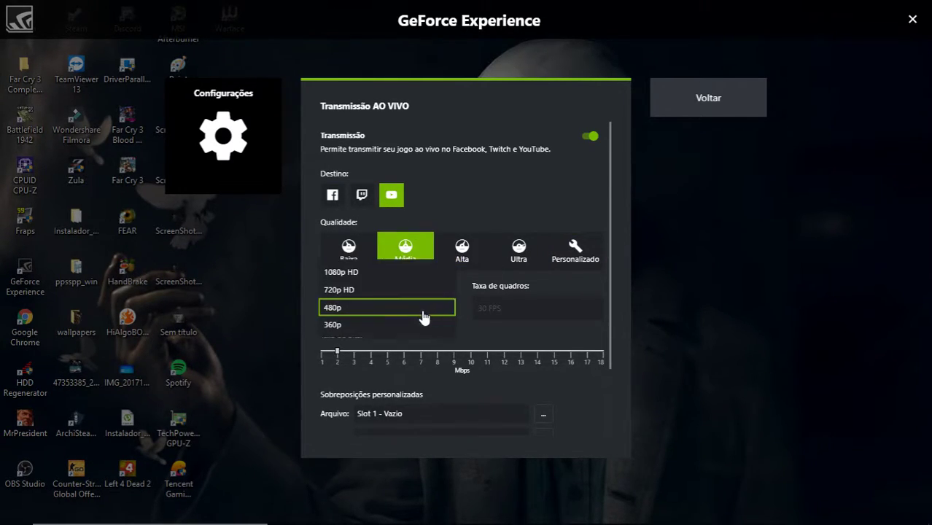
pyautogui.click(390, 292)
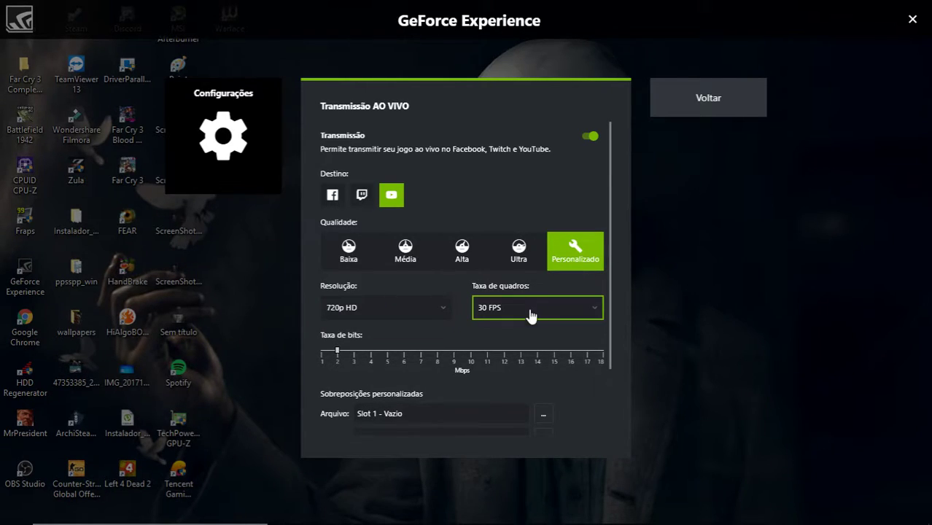
# Step: Set the broadcast frame rate to 60 FPS and open the overlay Slot 1 file picker
pyautogui.scroll(-1, 500, 330)
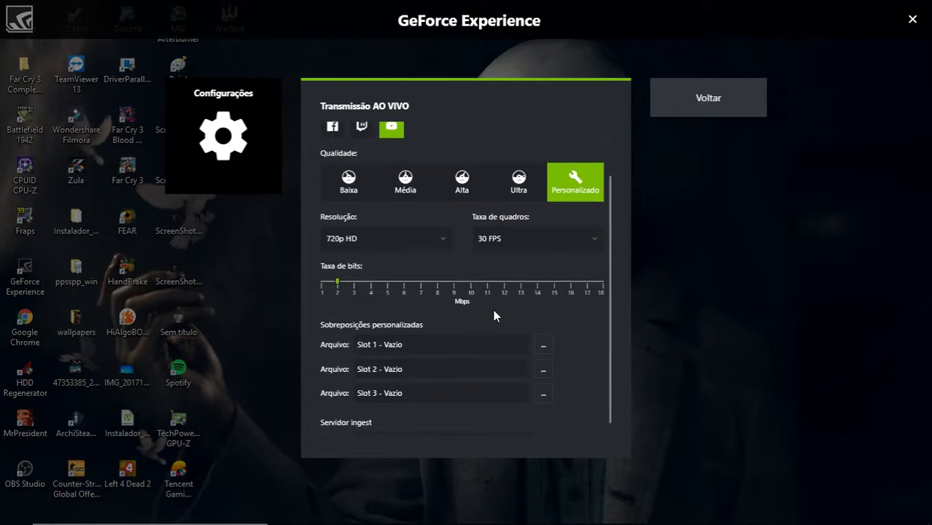
pyautogui.scroll(-1, 495, 315)
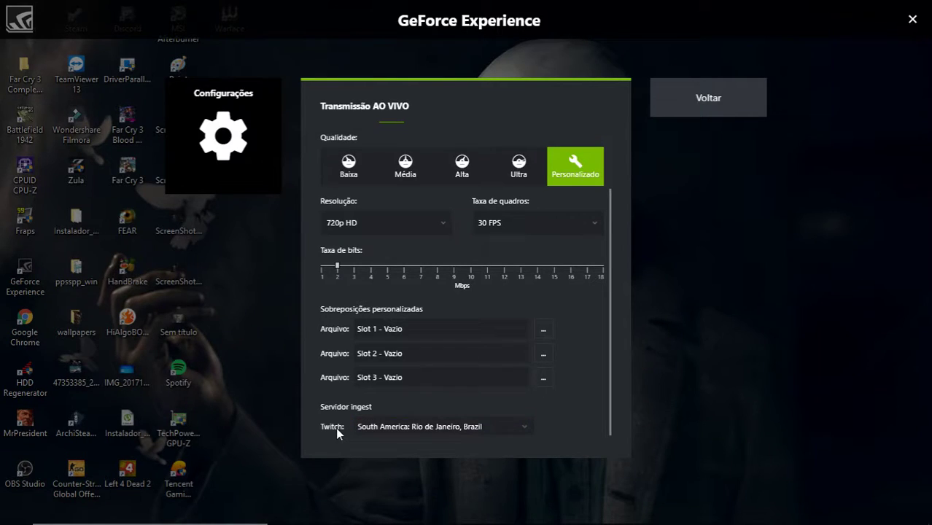
pyautogui.scroll(2, 363, 411)
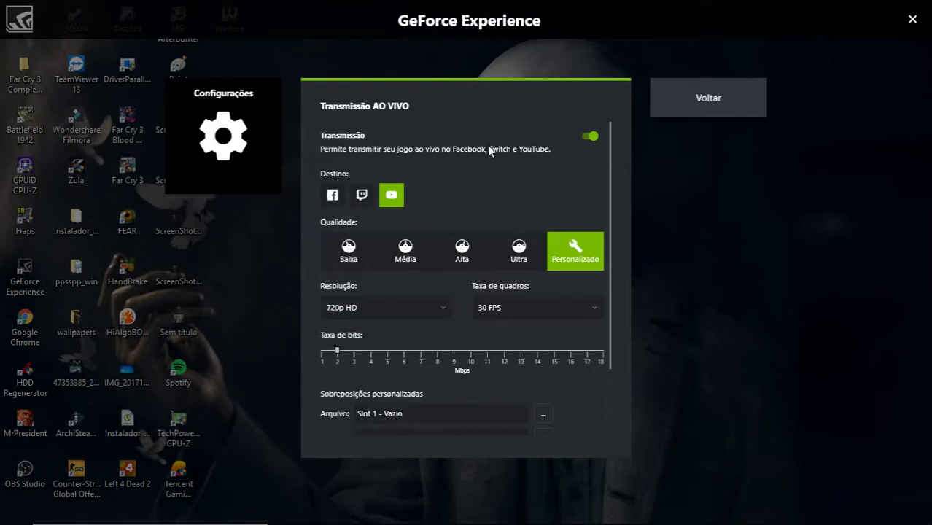
pyautogui.scroll(-3, 487, 149)
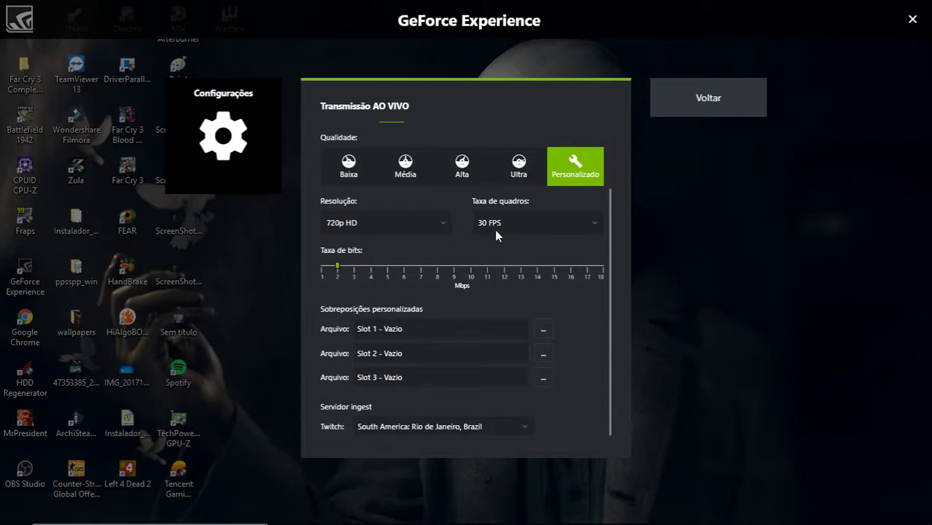
pyautogui.click(535, 227)
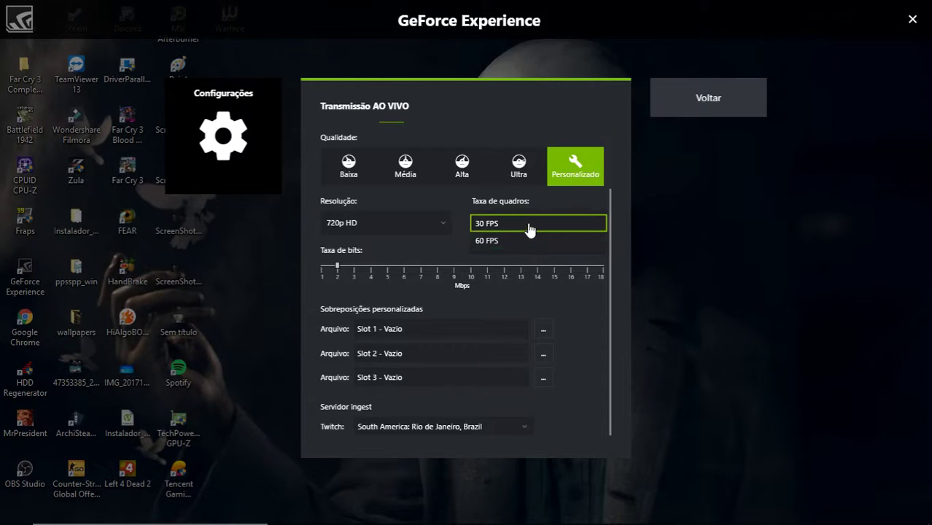
pyautogui.click(521, 240)
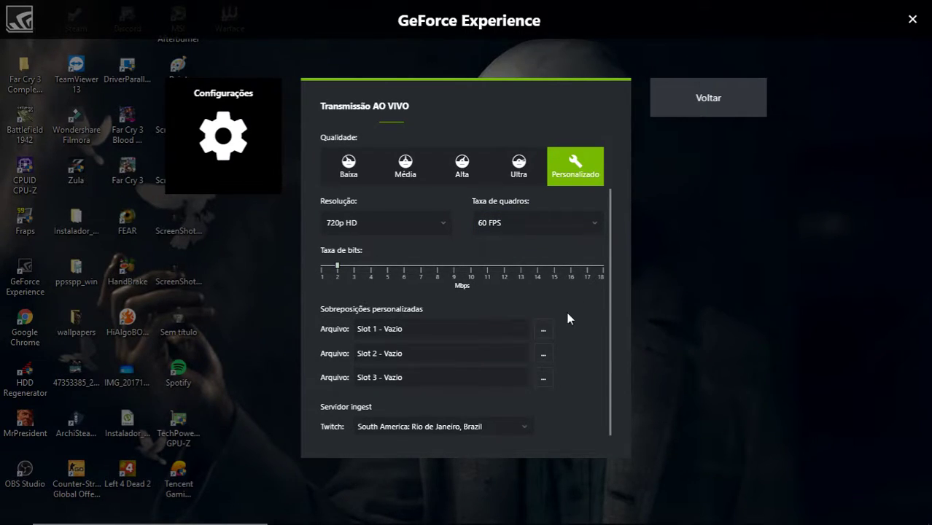
pyautogui.click(543, 328)
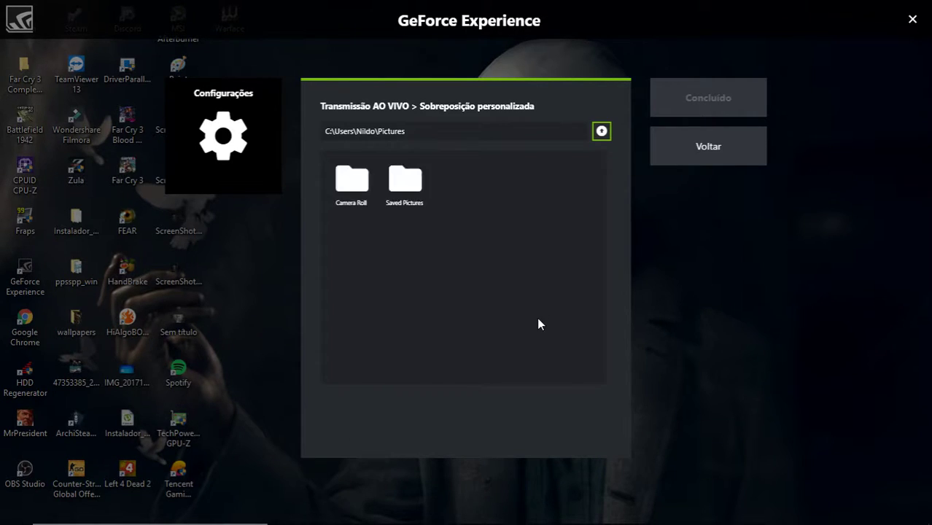
# Step: Close the Slot 1 file picker and reselect YouTube, 720p HD and 60 FPS
pyautogui.click(709, 148)
pyautogui.scroll(-1, 456, 317)
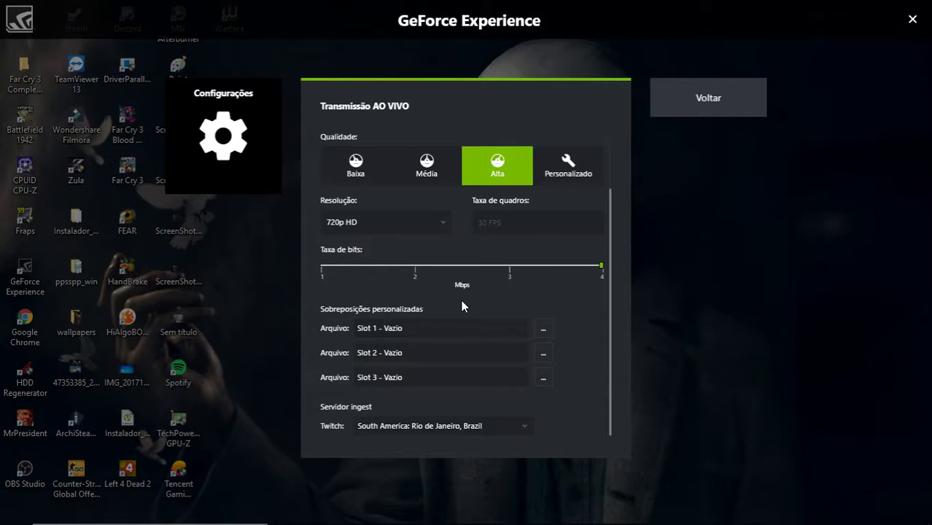
pyautogui.click(443, 225)
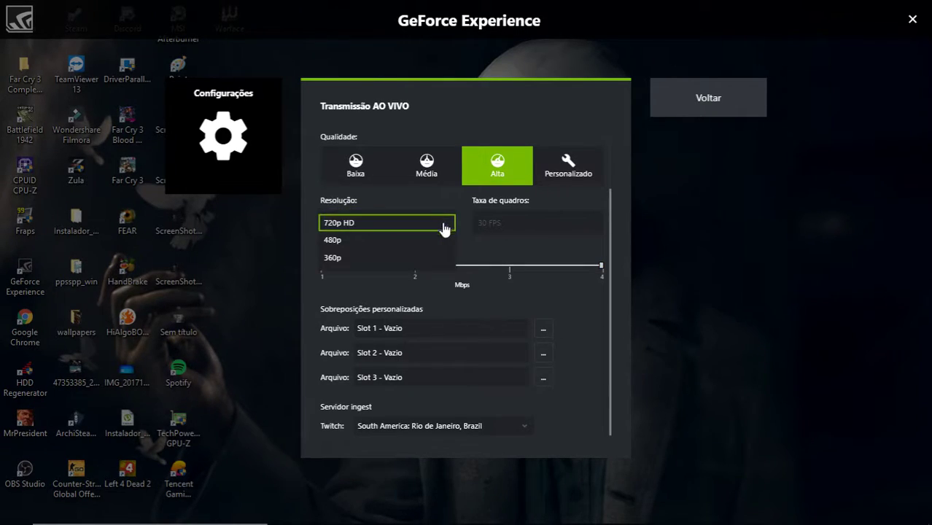
pyautogui.scroll(2, 438, 219)
pyautogui.click(395, 198)
pyautogui.click(394, 197)
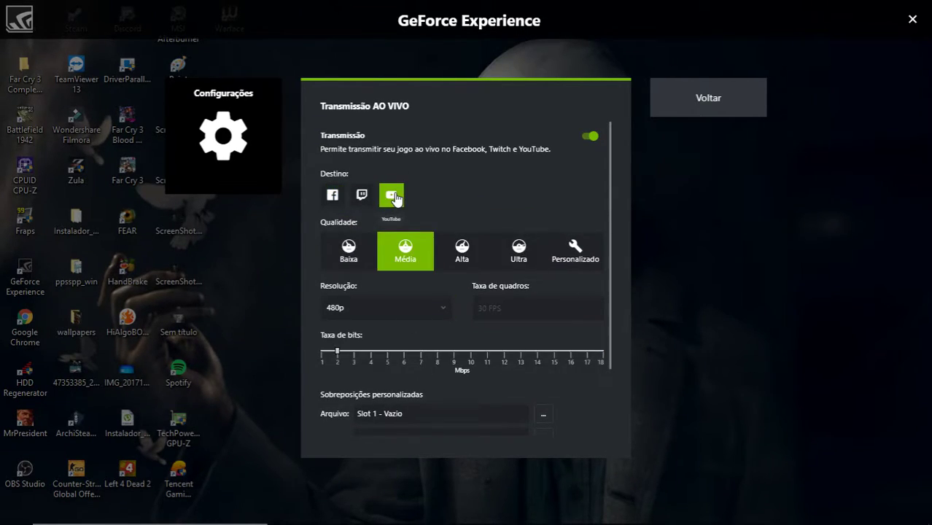
pyautogui.click(427, 310)
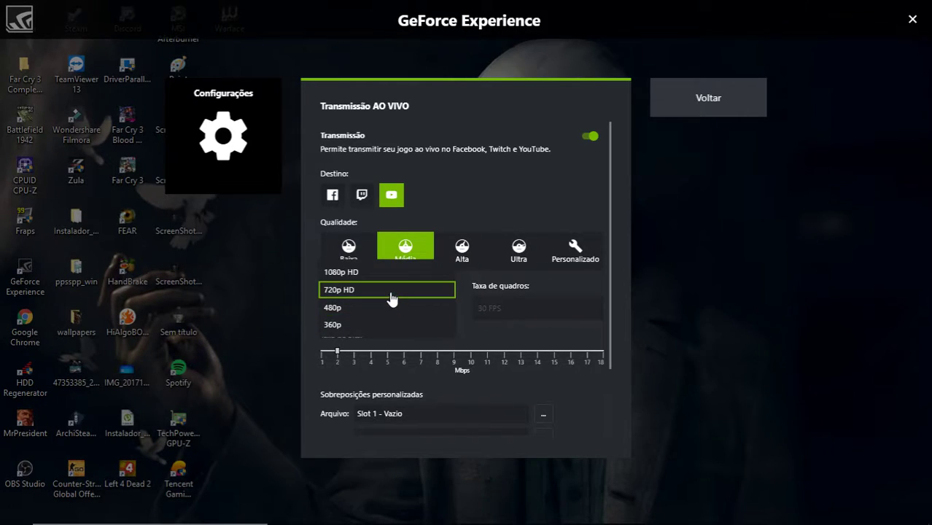
pyautogui.click(391, 291)
pyautogui.click(513, 309)
pyautogui.click(510, 326)
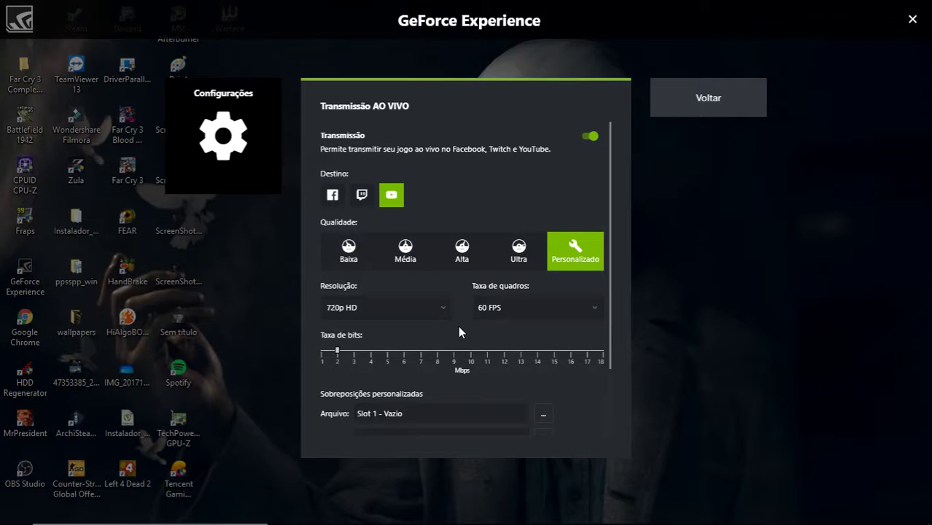
# Step: Pick the Rio de Janeiro, Brazil ingest server again
pyautogui.scroll(-2, 458, 325)
pyautogui.scroll(-1, 547, 326)
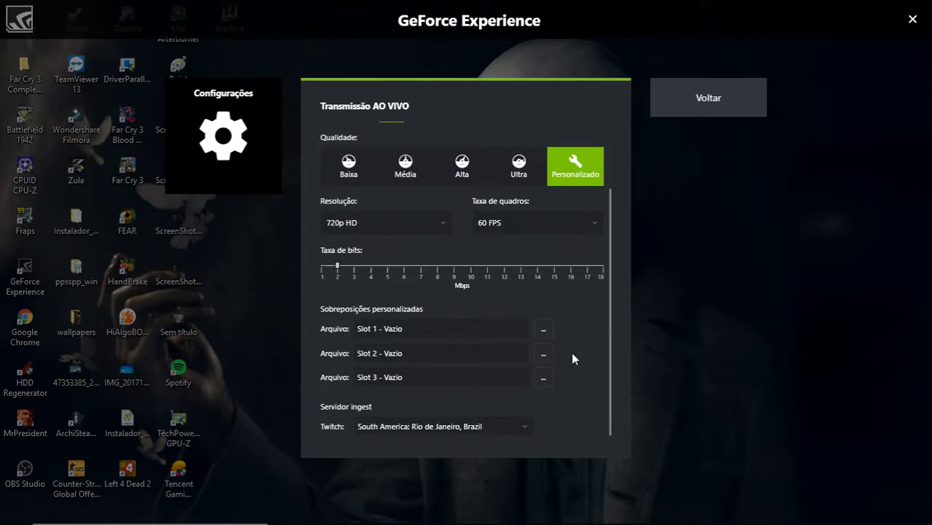
pyautogui.click(526, 429)
pyautogui.scroll(1, 447, 394)
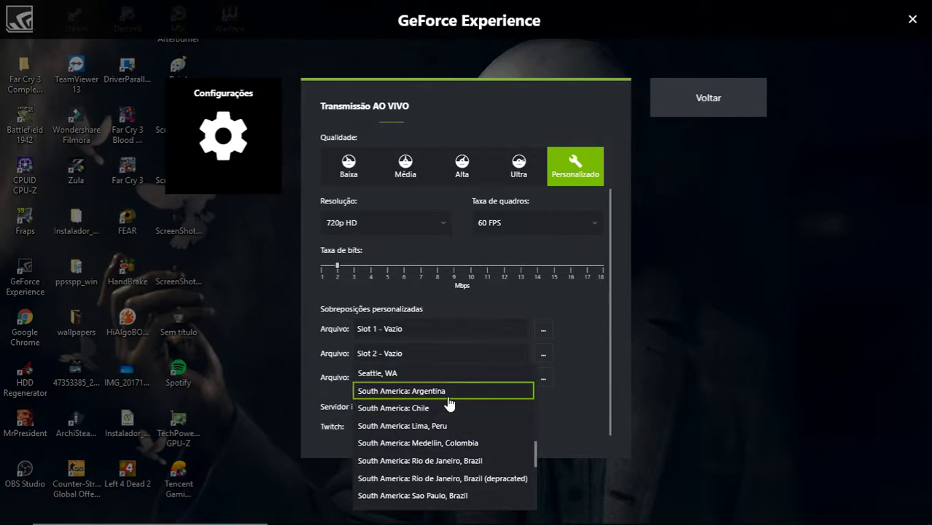
pyautogui.click(478, 461)
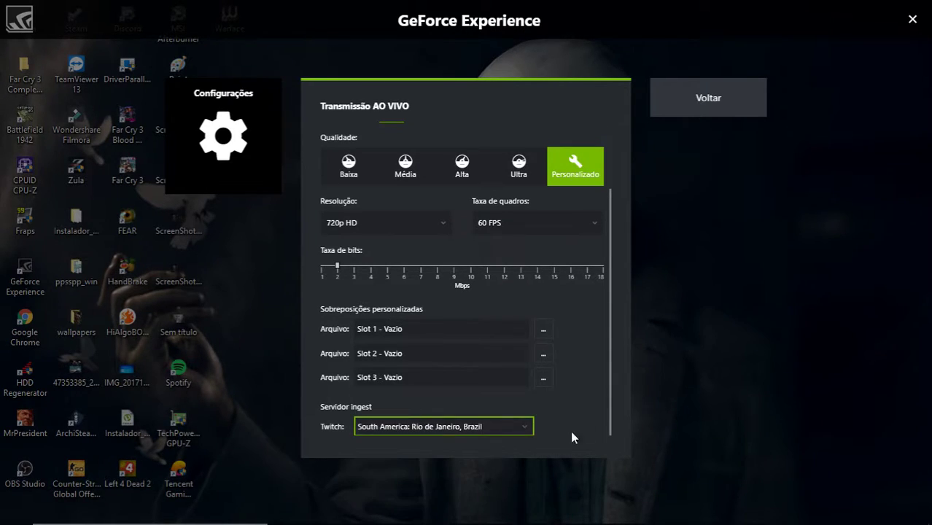
pyautogui.scroll(2, 576, 374)
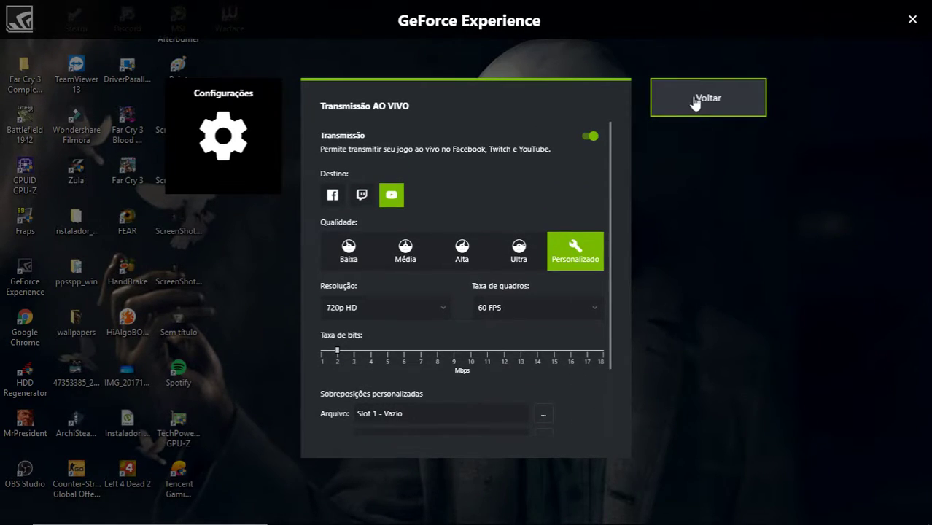
pyautogui.scroll(-2, 685, 107)
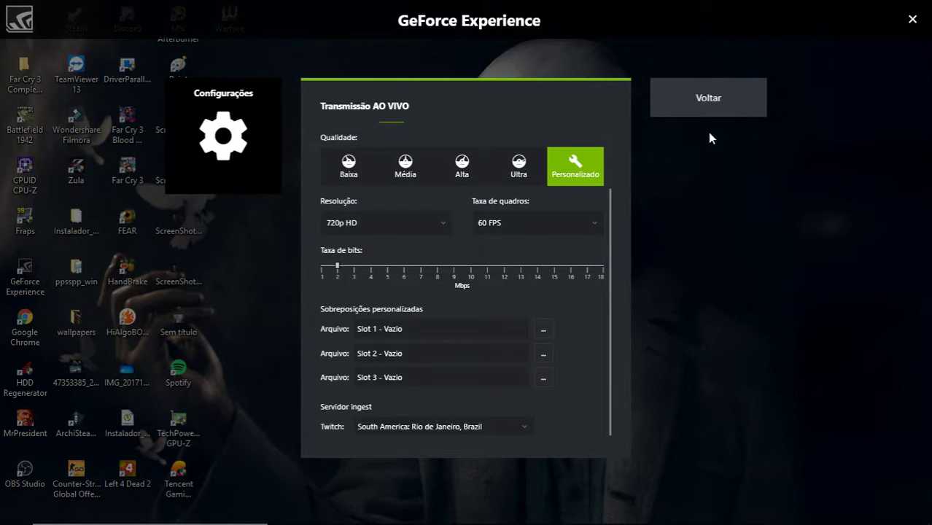
# Step: Return to the main settings page, briefly reopen Transmissão AO VIVO, then close the settings
pyautogui.click(712, 107)
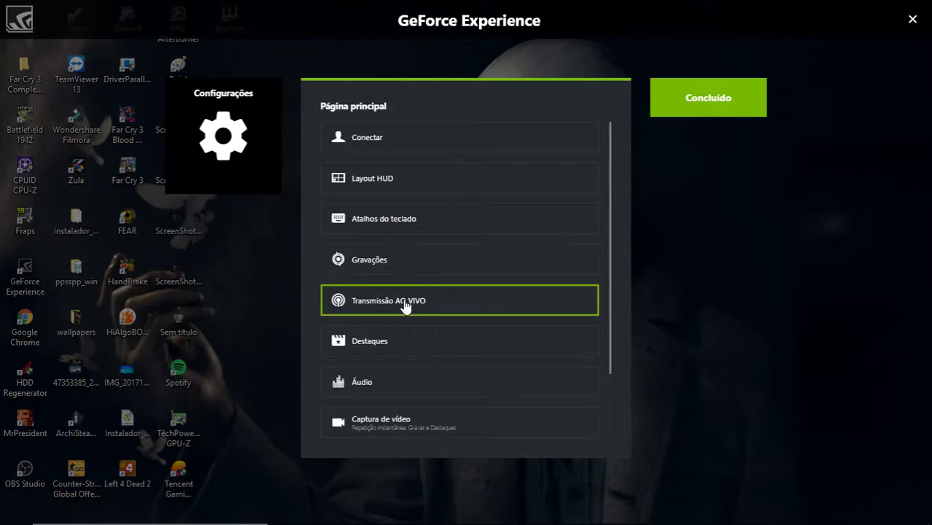
pyautogui.click(436, 312)
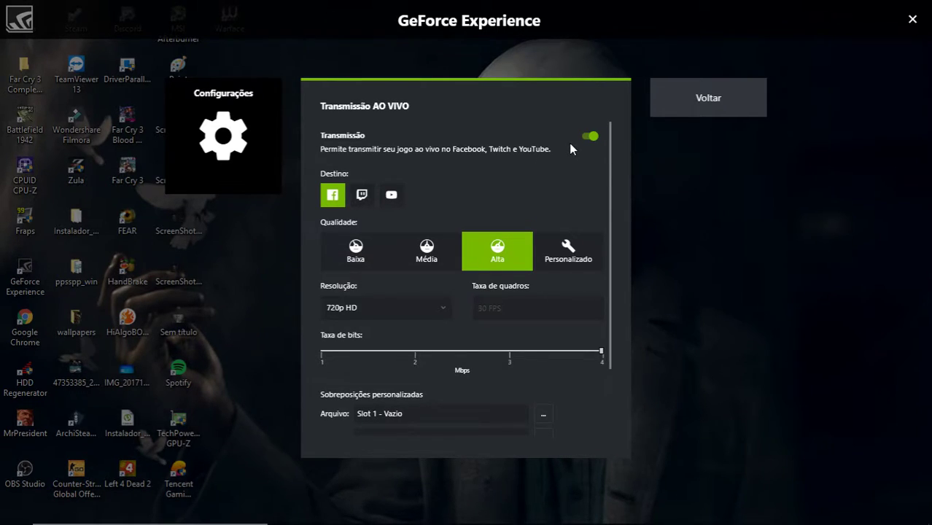
pyautogui.click(715, 114)
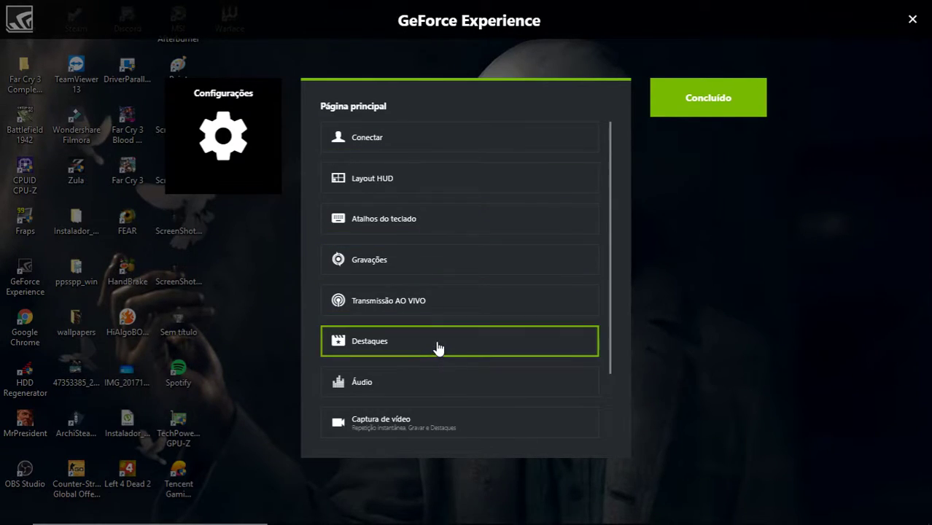
pyautogui.scroll(-2, 439, 346)
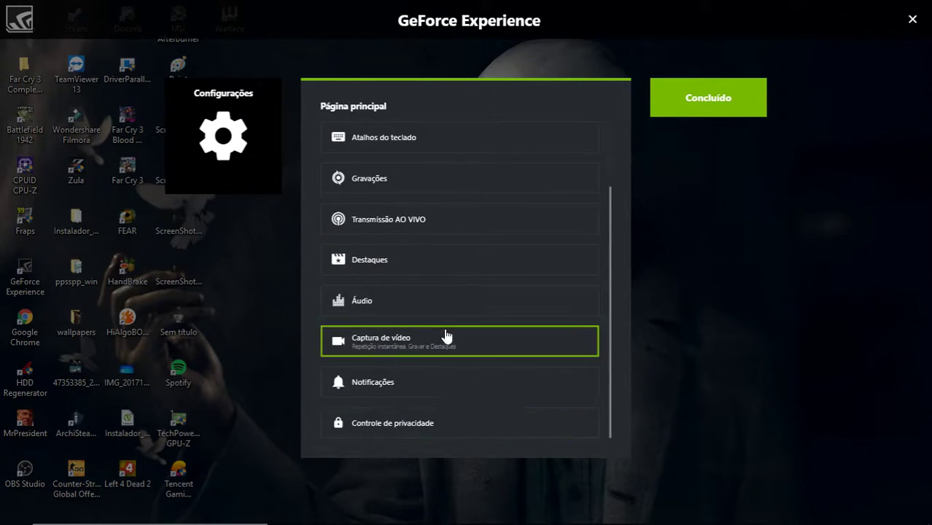
pyautogui.click(725, 101)
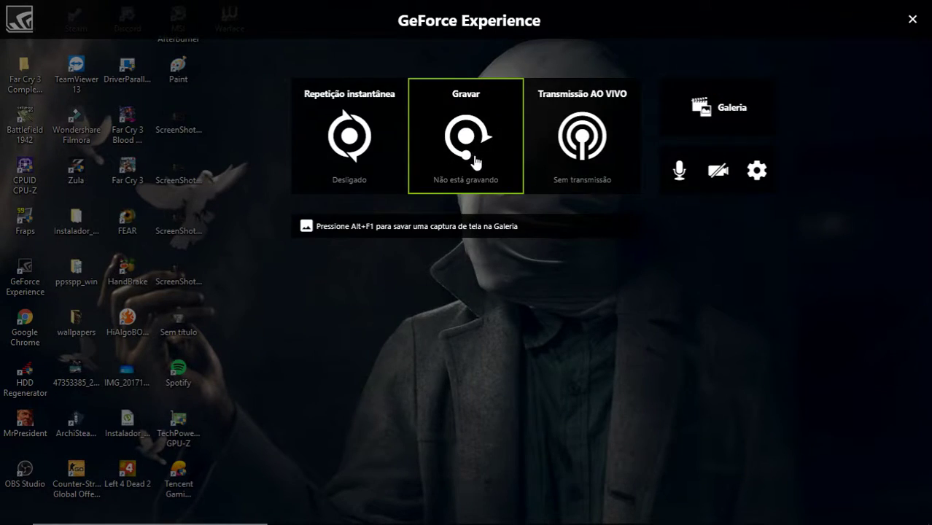
# Step: Reopen the live broadcast settings with YouTube as destination at 60 FPS
pyautogui.click(586, 152)
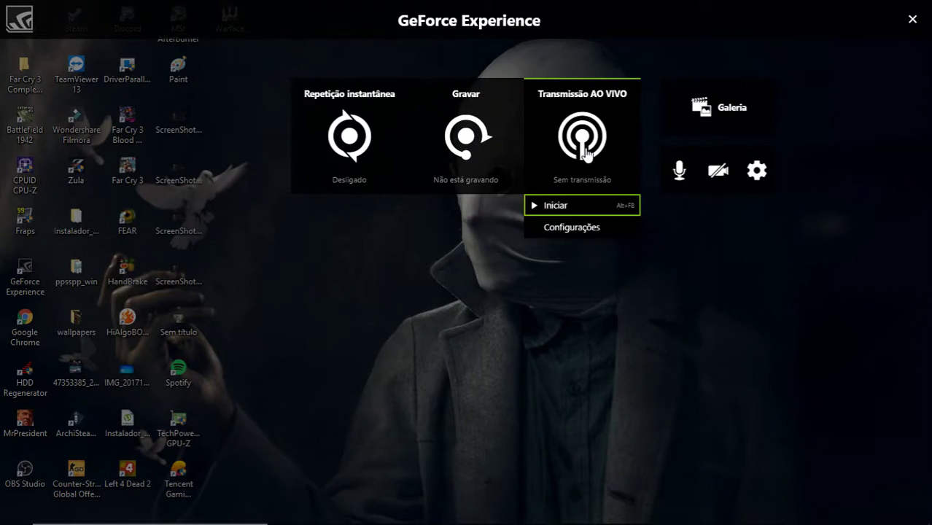
pyautogui.click(573, 229)
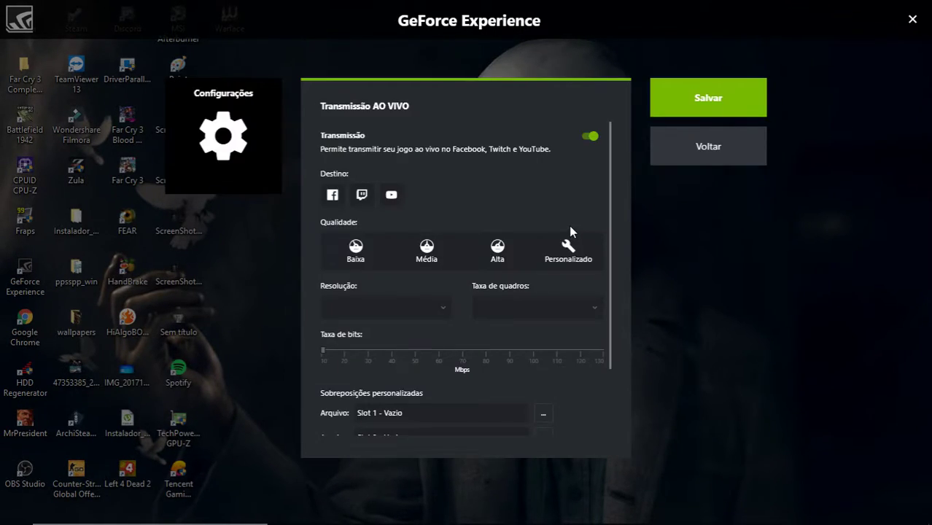
pyautogui.click(396, 196)
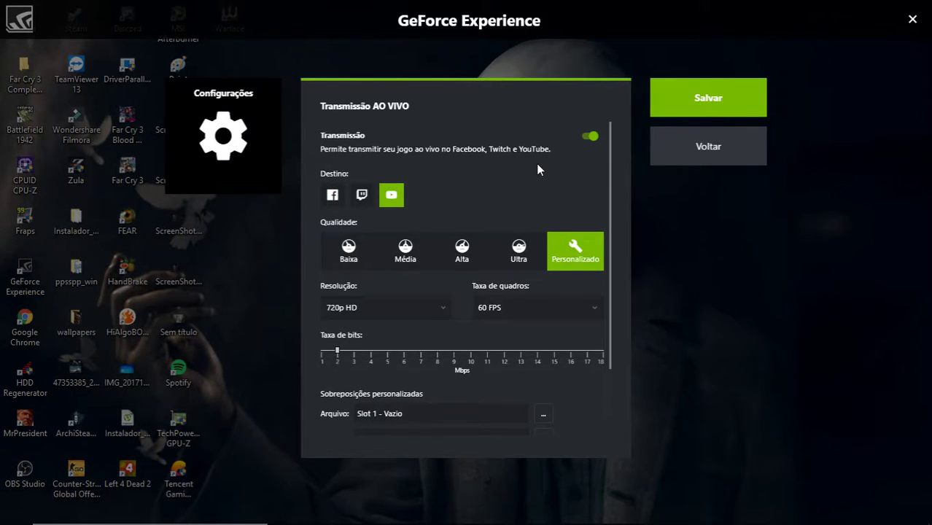
pyautogui.scroll(-1, 527, 254)
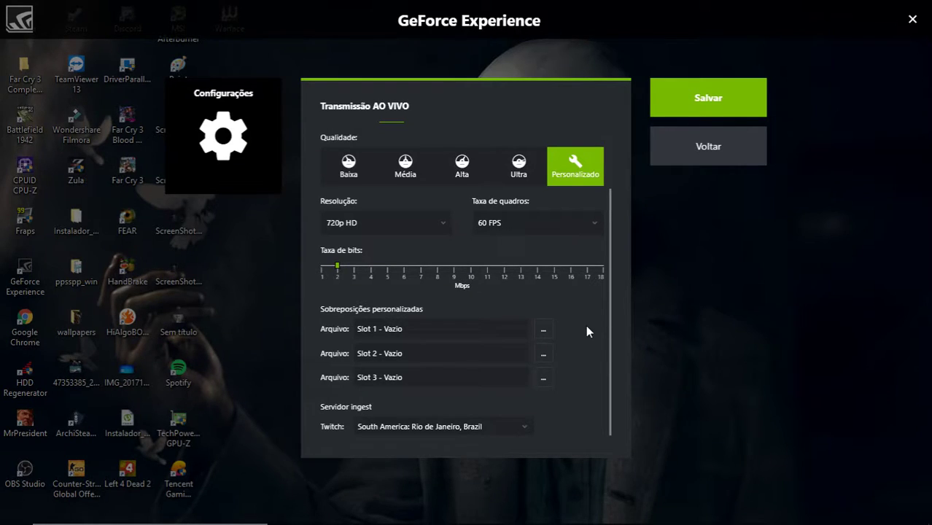
pyautogui.scroll(1, 587, 326)
pyautogui.click(534, 315)
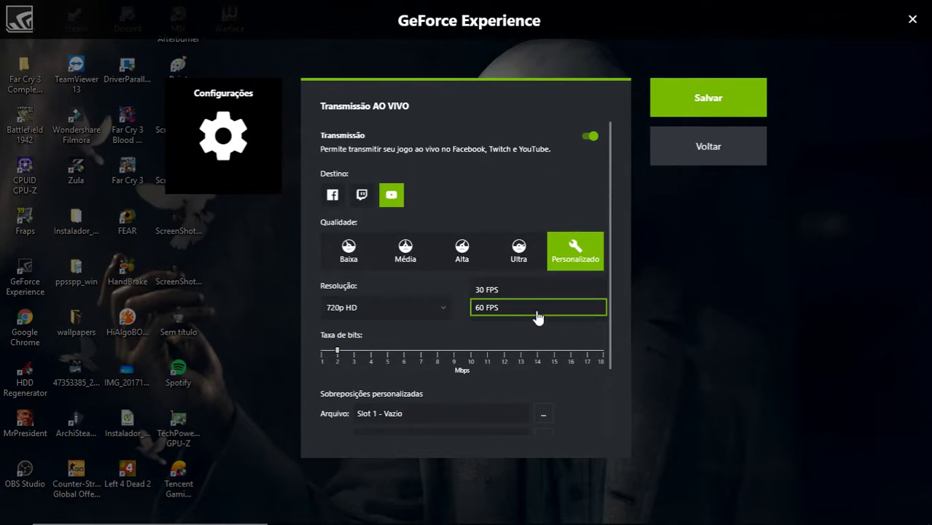
pyautogui.click(536, 316)
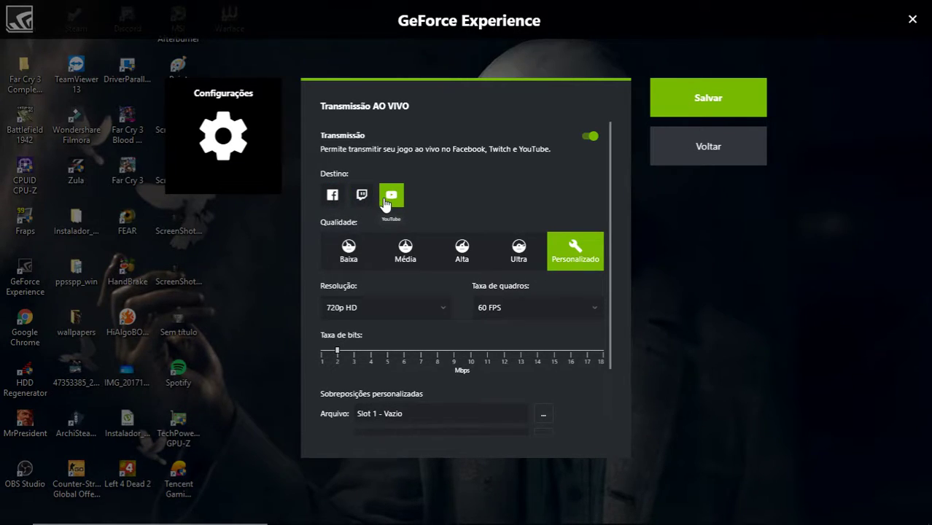
# Step: Toggle broadcasting off and back on, then save the broadcast settings
pyautogui.click(588, 137)
pyautogui.click(589, 136)
pyautogui.scroll(-2, 551, 181)
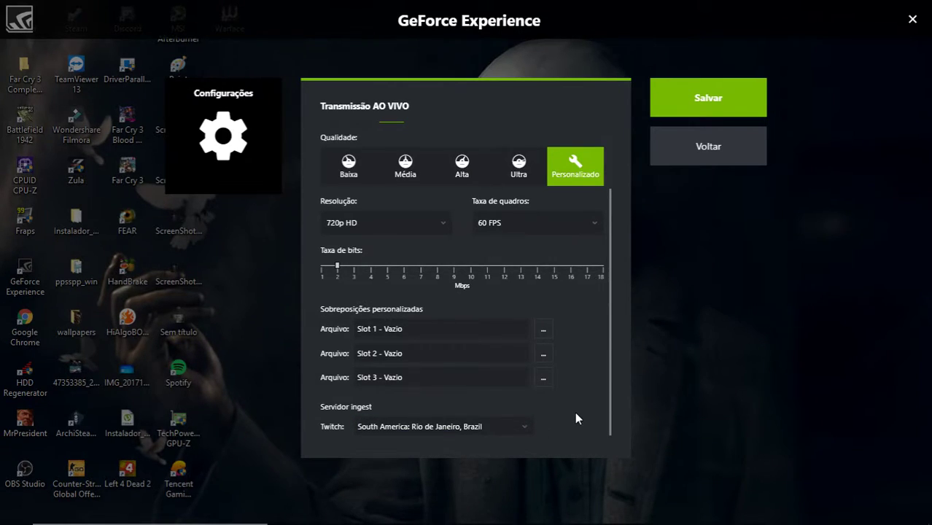
pyautogui.scroll(3, 576, 412)
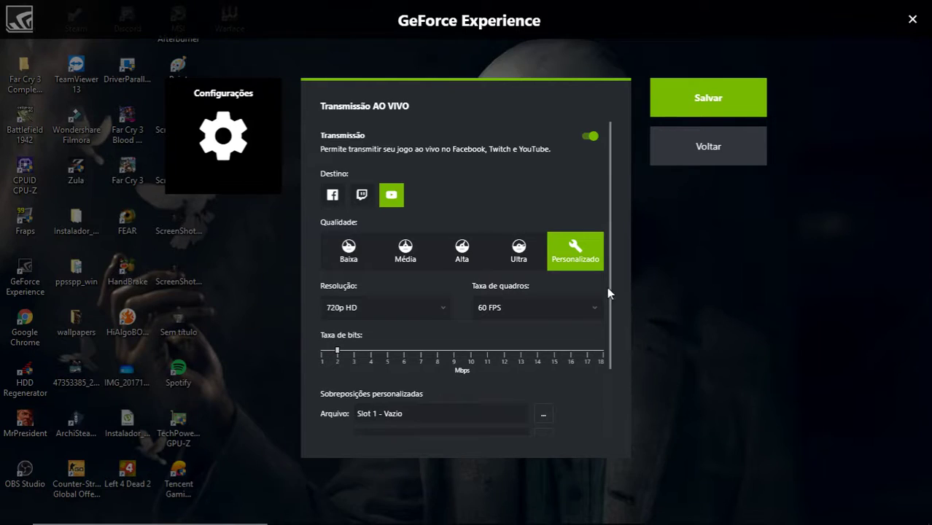
pyautogui.click(698, 116)
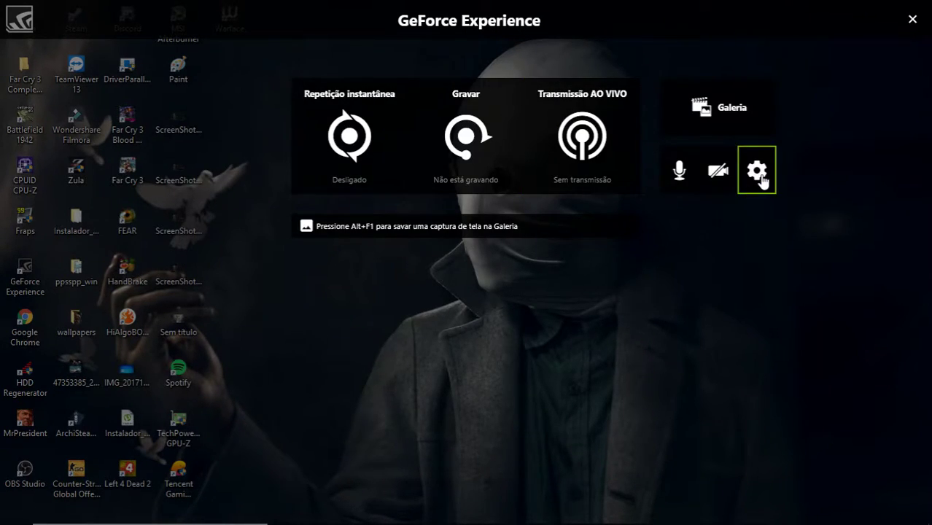
# Step: Open the Transmissão AO VIVO settings via Layout HUD and keep YouTube as destination
pyautogui.click(759, 172)
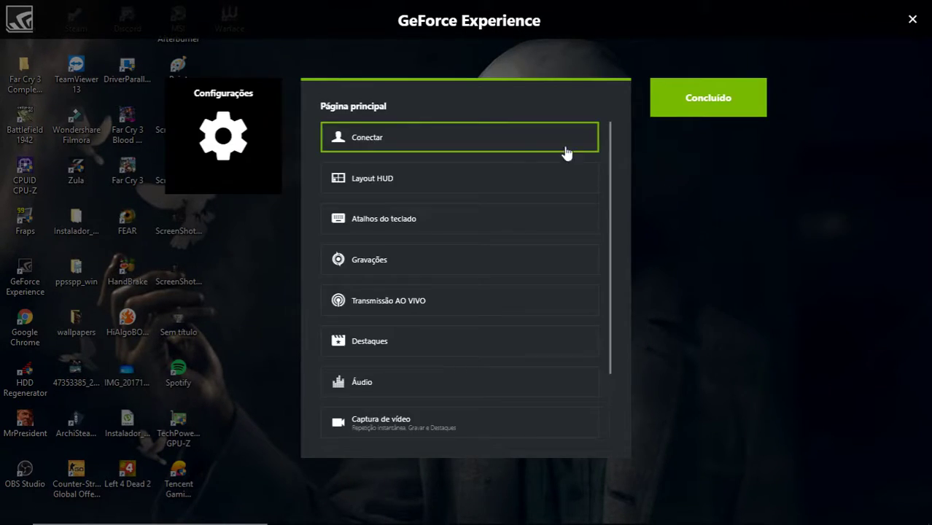
pyautogui.click(427, 188)
pyautogui.click(701, 108)
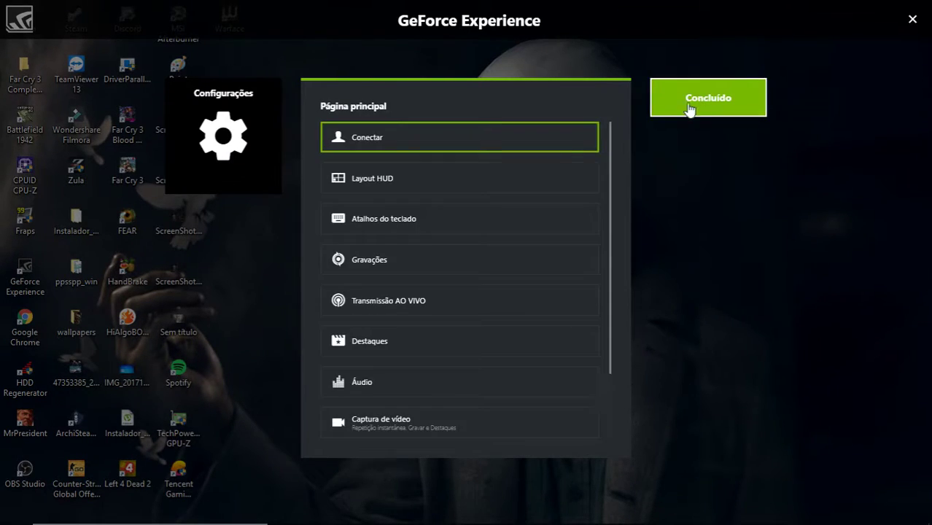
pyautogui.click(405, 308)
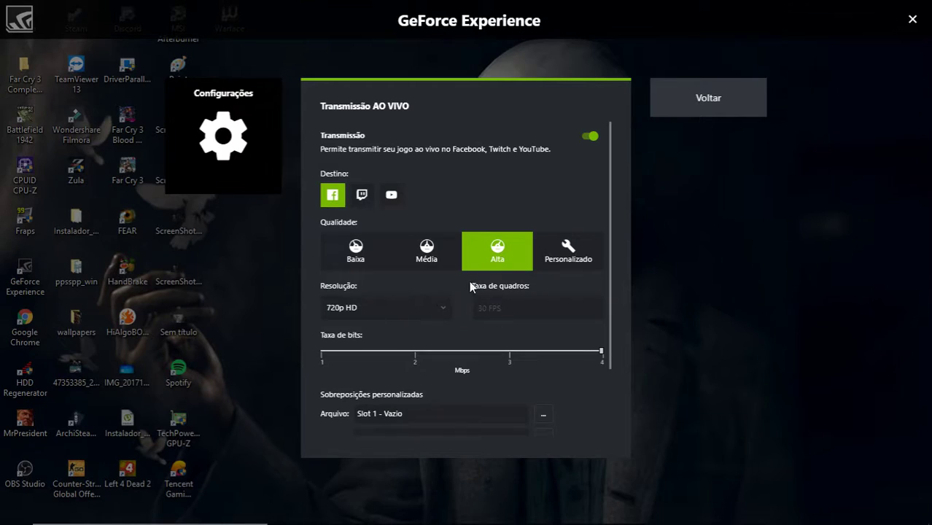
pyautogui.click(391, 194)
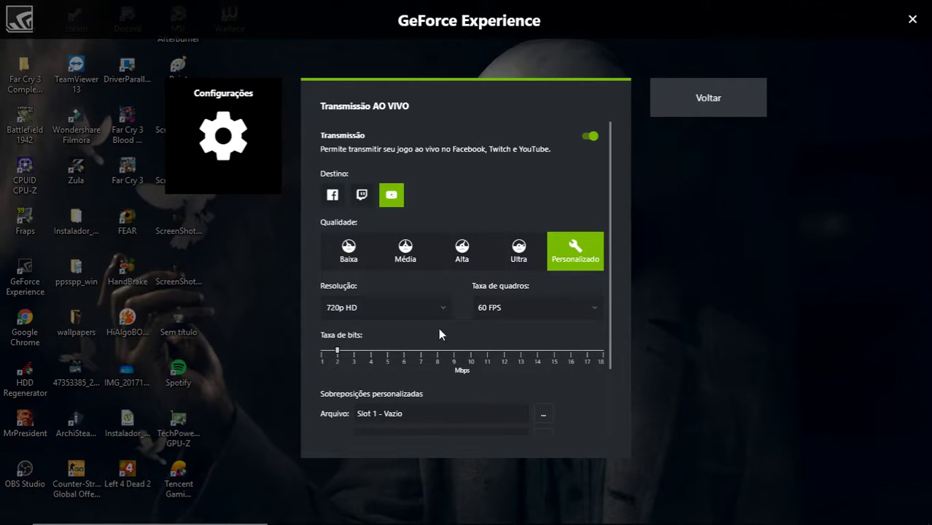
# Step: Select South America: Rio de Janeiro, Brazil as ingest server and go back to the settings list
pyautogui.scroll(-2, 466, 299)
pyautogui.click(514, 428)
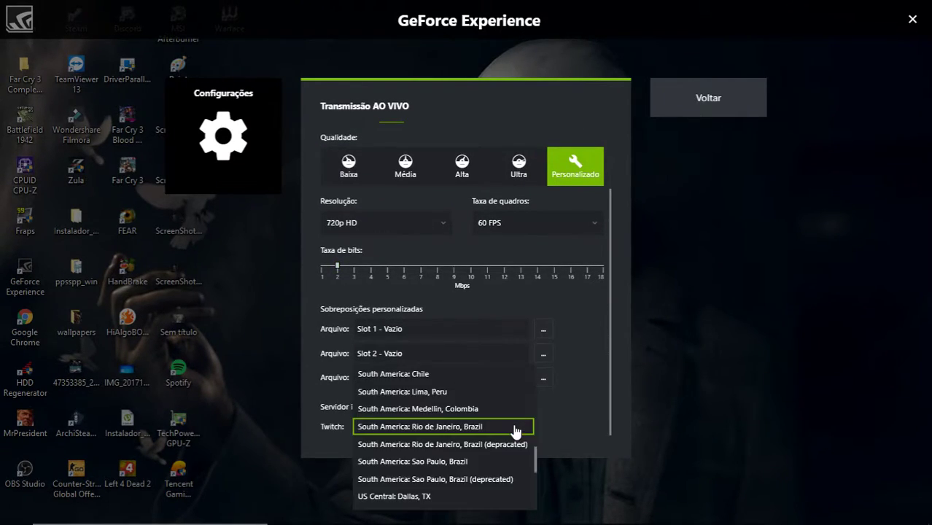
pyautogui.scroll(2, 416, 357)
pyautogui.scroll(-2, 438, 397)
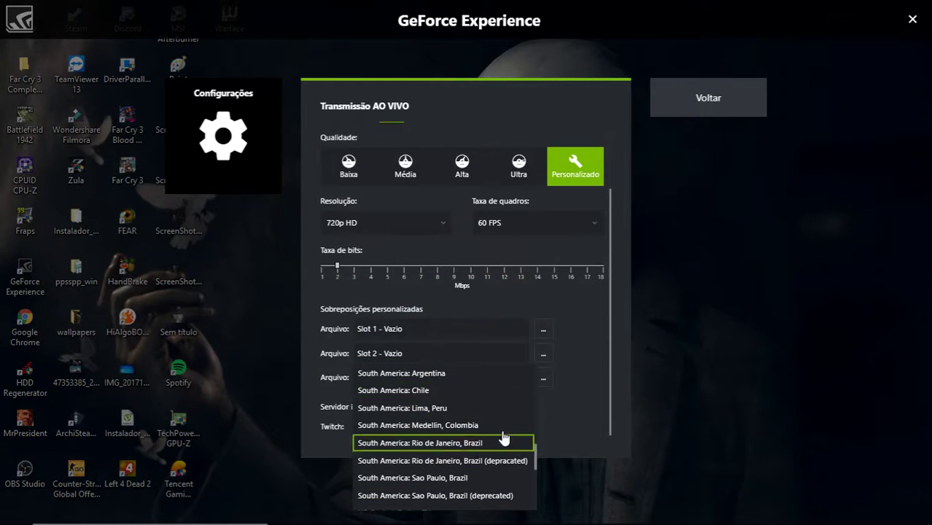
pyautogui.moveTo(534, 453); pyautogui.dragTo(547, 434)
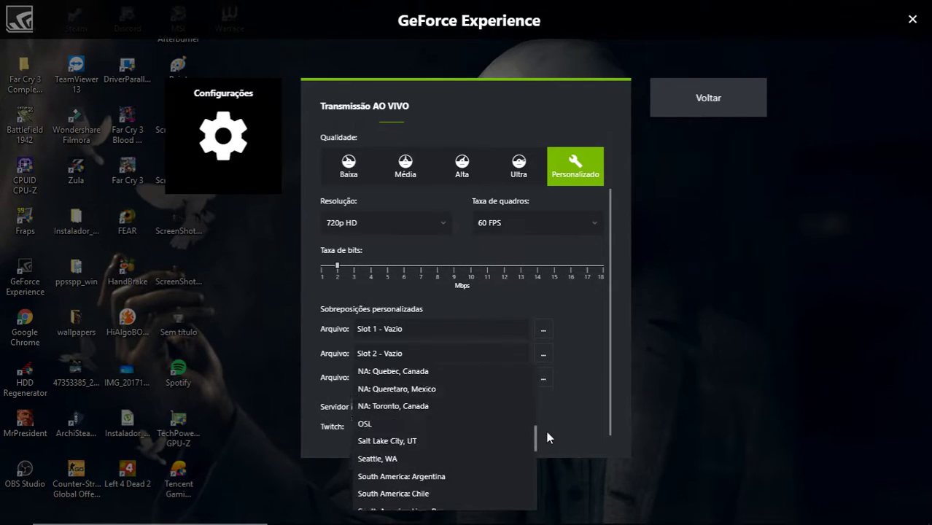
pyautogui.click(408, 490)
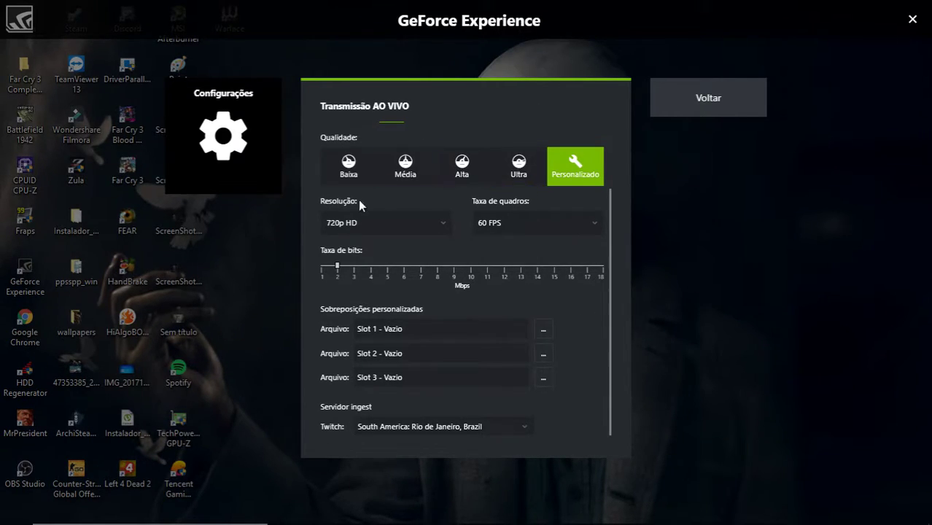
pyautogui.click(738, 100)
# Step: Leave settings and start setting up a live broadcast to YouTube
pyautogui.click(723, 108)
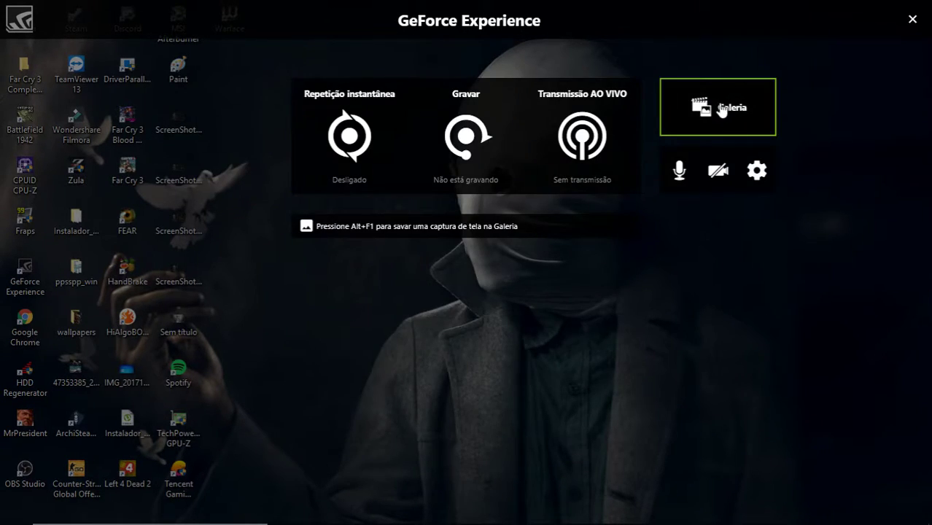
pyautogui.click(609, 159)
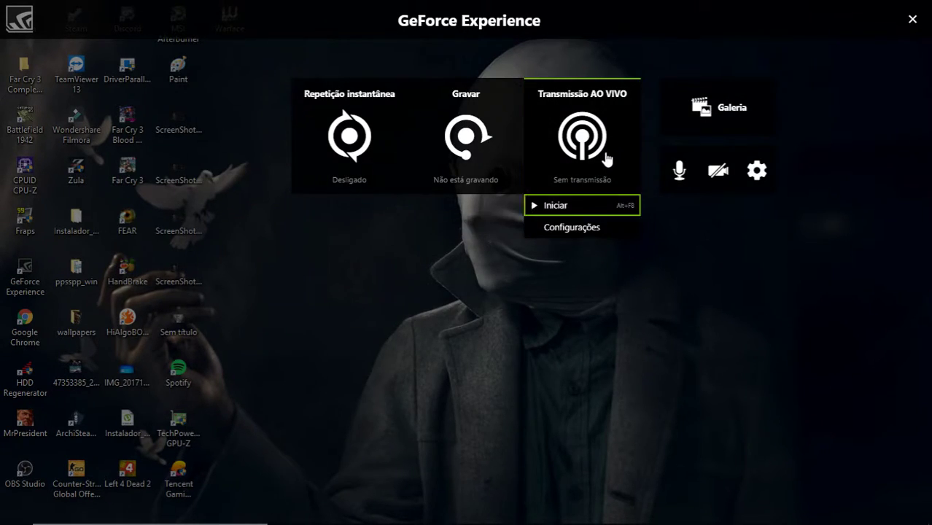
pyautogui.click(567, 211)
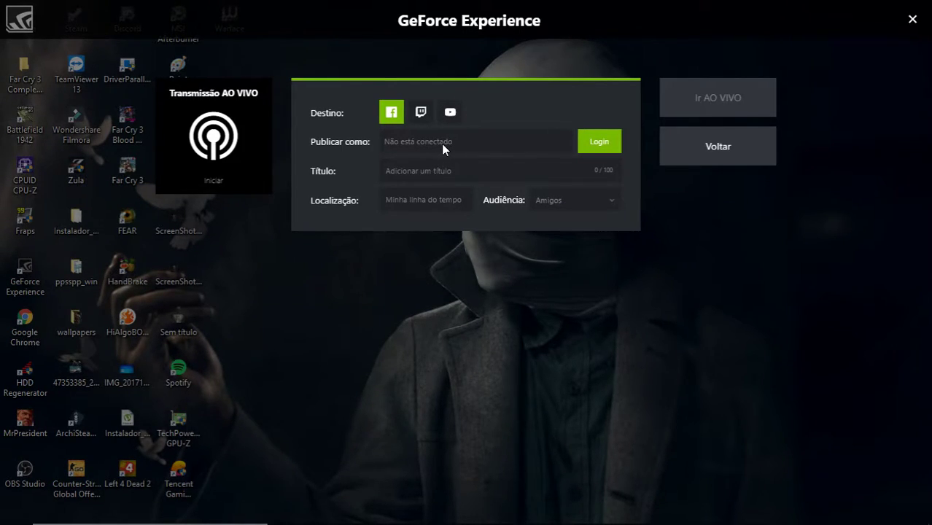
pyautogui.click(450, 113)
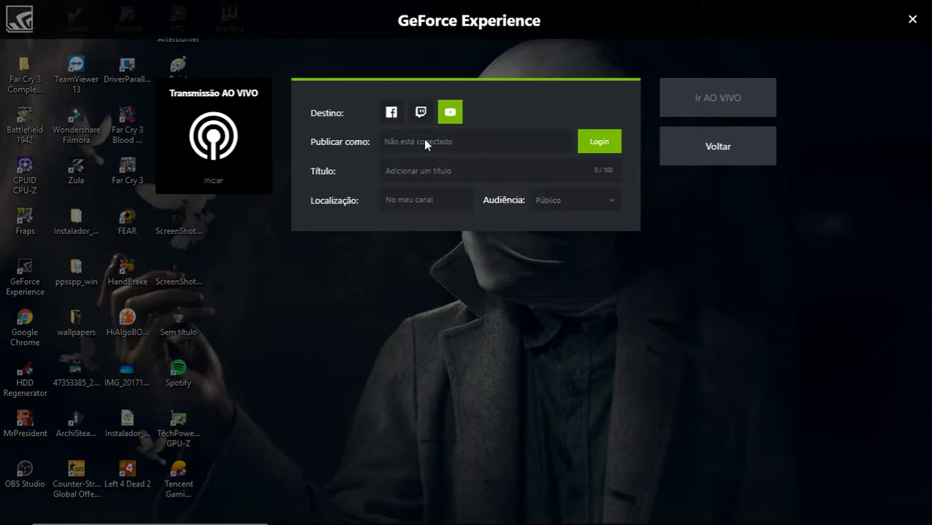
# Step: Begin the Google login by entering part of the account e-mail, then close the overlay
pyautogui.click(601, 149)
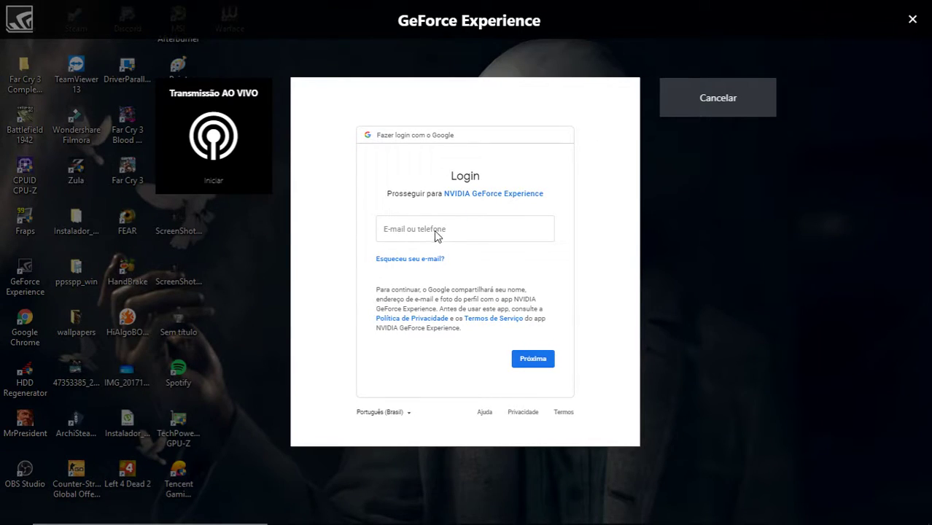
pyautogui.click(445, 228)
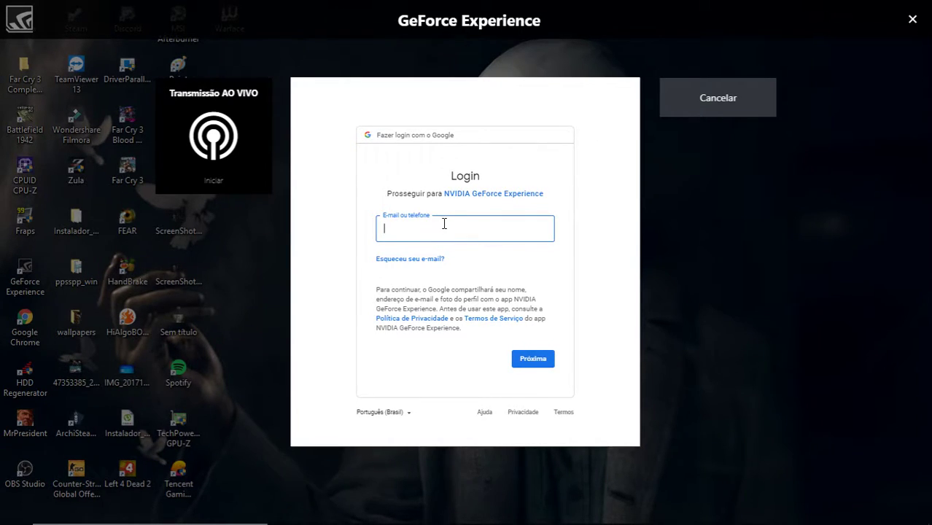
pyautogui.write('evanildo')
pyautogui.click(568, 479)
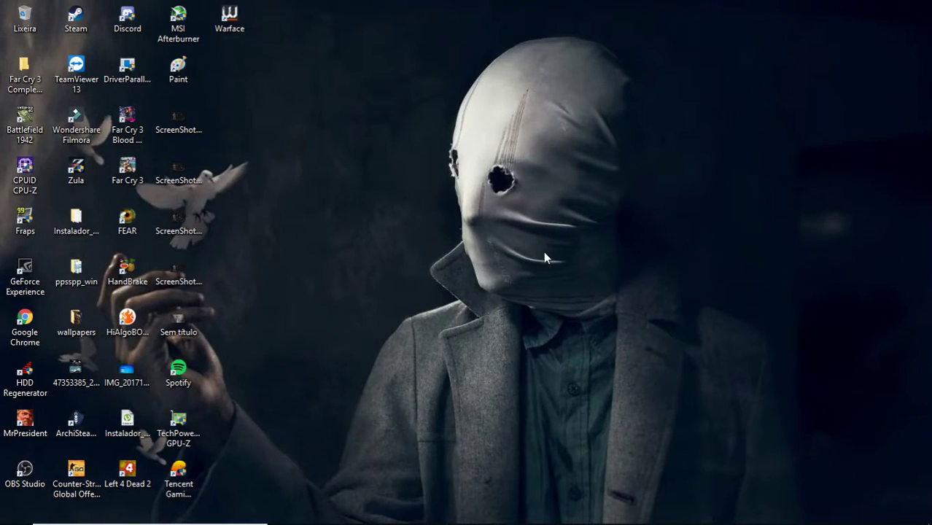
# Step: Hide the Captura de tela source in OBS and minimize OBS back to the game
pyautogui.click(654, 511)
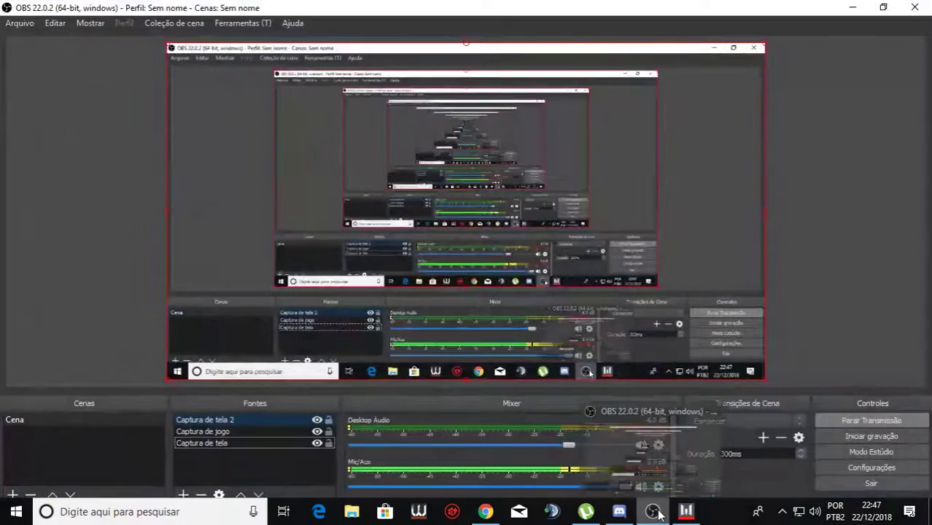
pyautogui.click(318, 443)
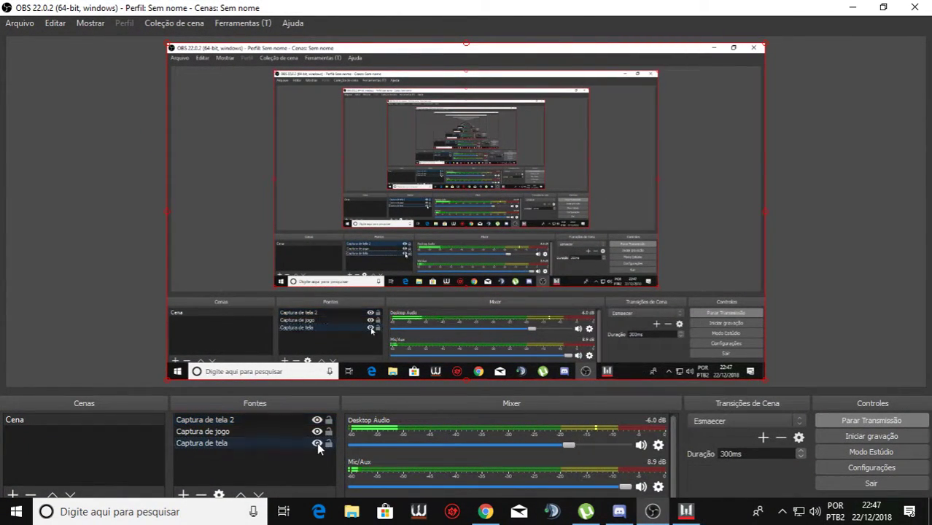
pyautogui.click(317, 442)
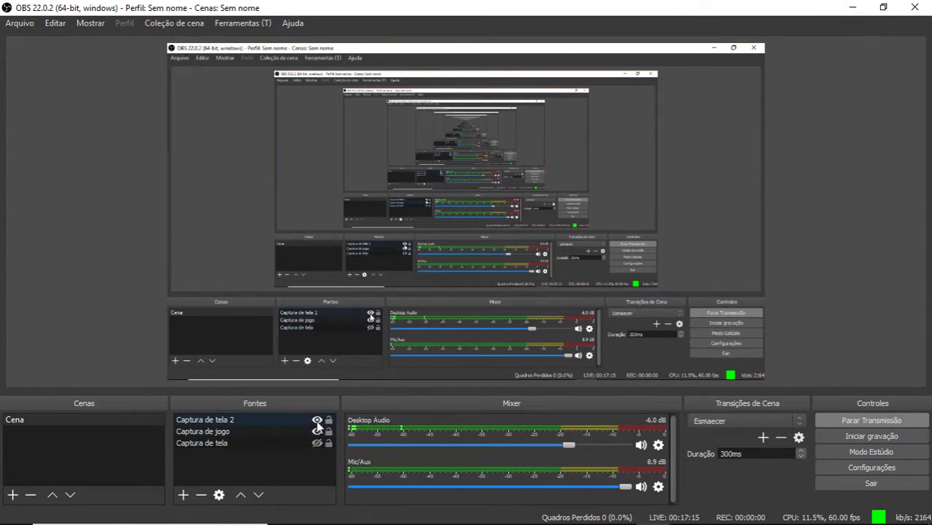
pyautogui.click(318, 428)
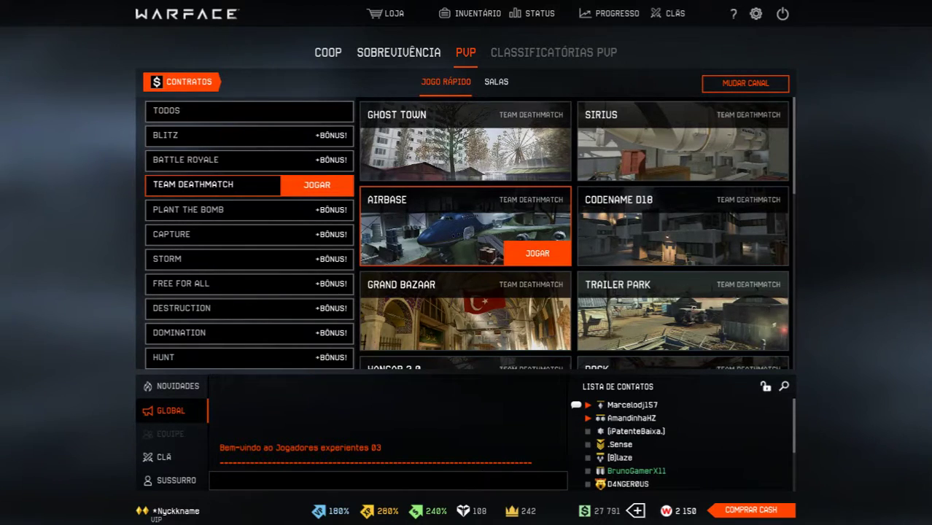
# Step: Switch to OBS, select the Captura de jogo and Captura de tela 2 sources, then minimize OBS
pyautogui.hotkey('alt', 'Tab')
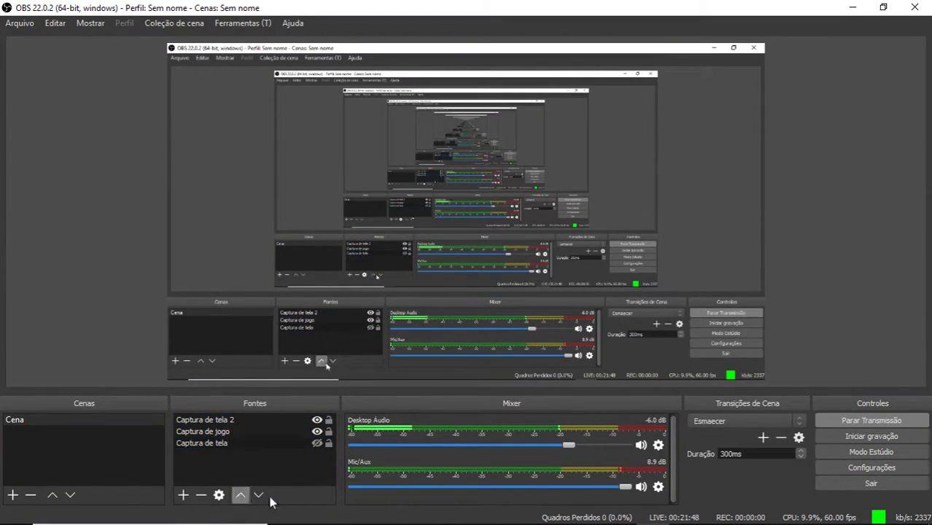
pyautogui.click(225, 433)
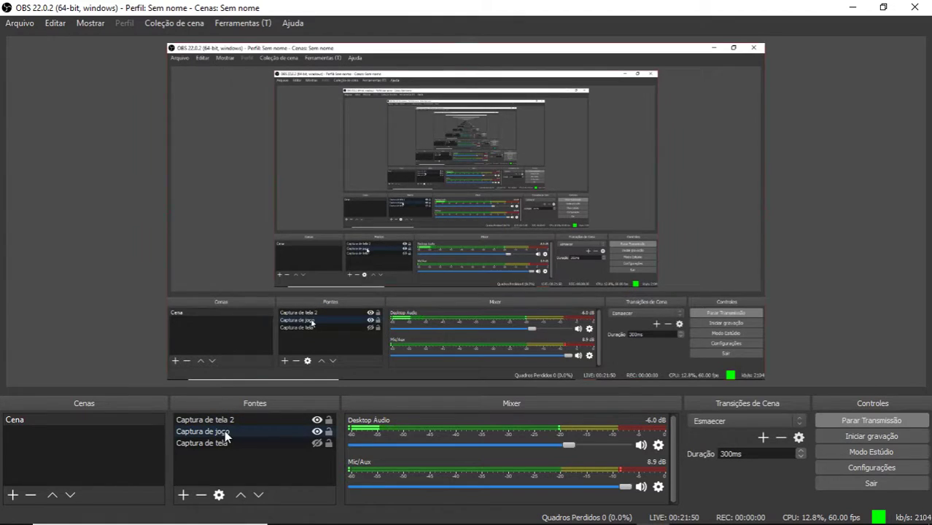
pyautogui.click(254, 421)
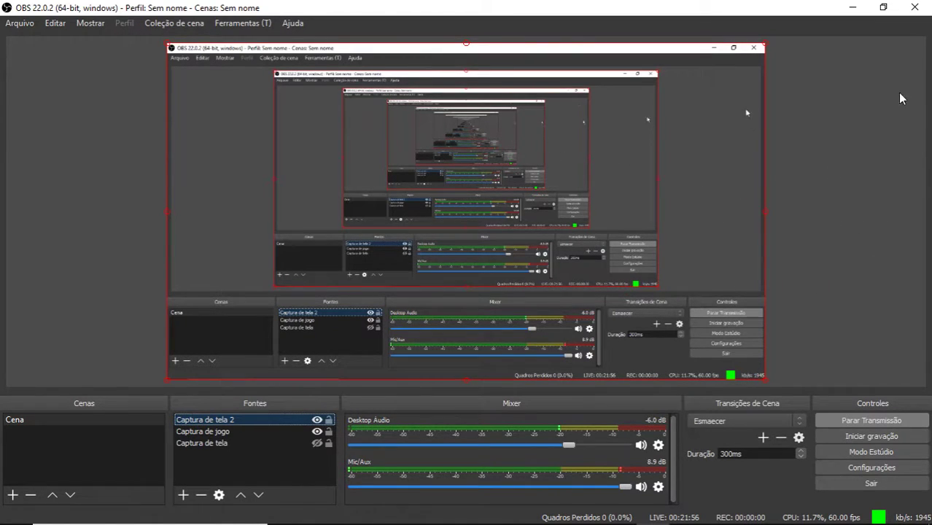
pyautogui.click(851, 7)
# Step: Refresh the desktop twice and launch GeForce Experience from its desktop icon
pyautogui.rightClick(458, 213)
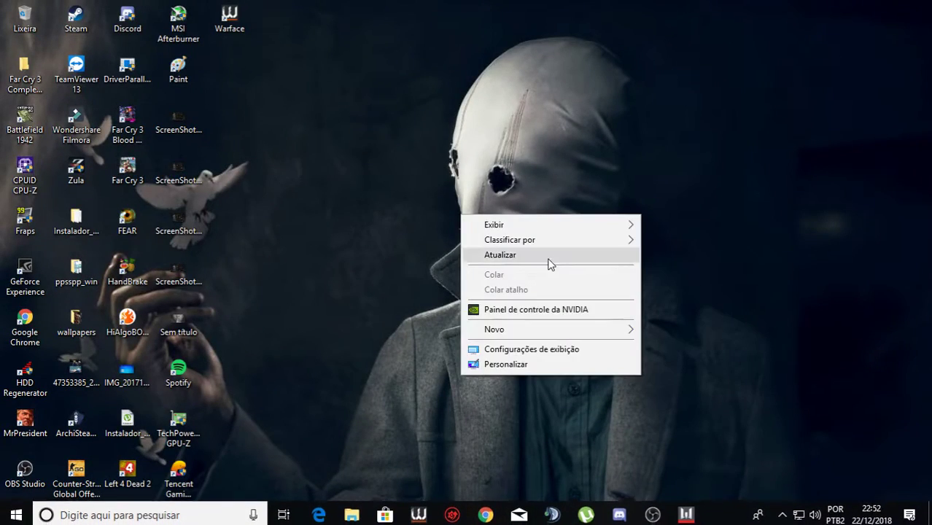
pyautogui.click(548, 255)
pyautogui.rightClick(370, 268)
pyautogui.click(438, 309)
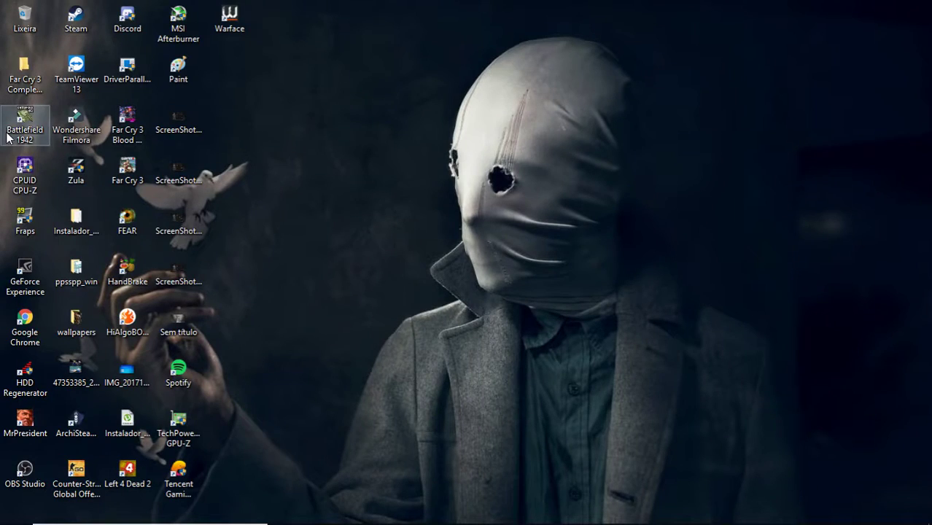
pyautogui.doubleClick(39, 279)
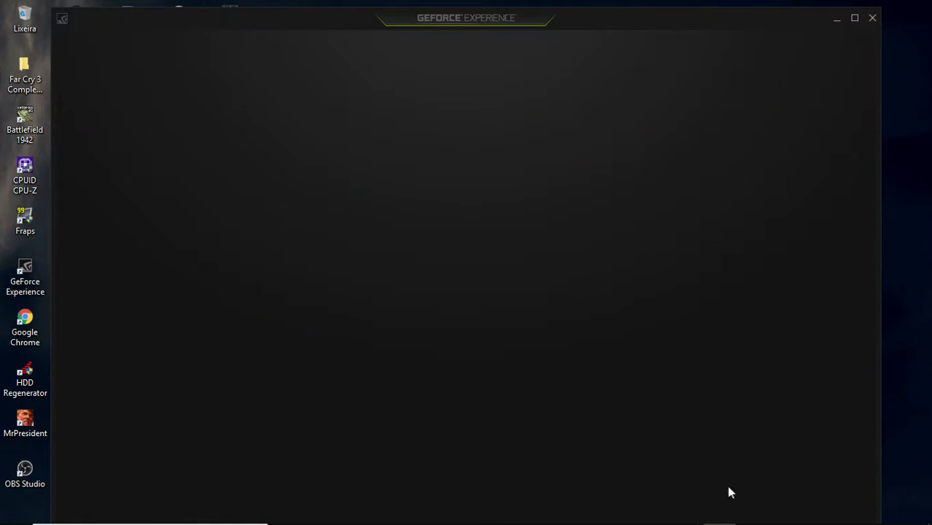
# Step: Let GeForce Experience's game library finish loading, then switch to the YouTube live dashboard in Chrome
pyautogui.moveTo(718, 519)
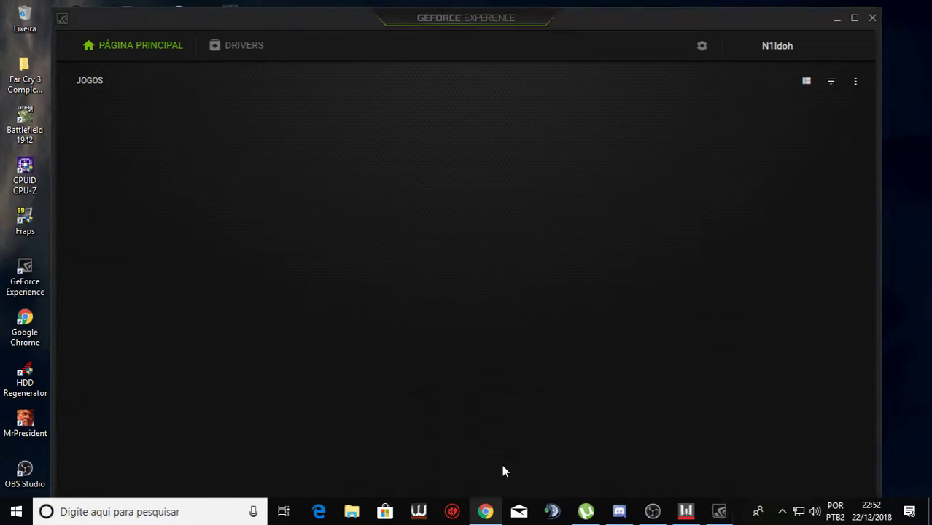
pyautogui.hotkey('alt', 'Tab')
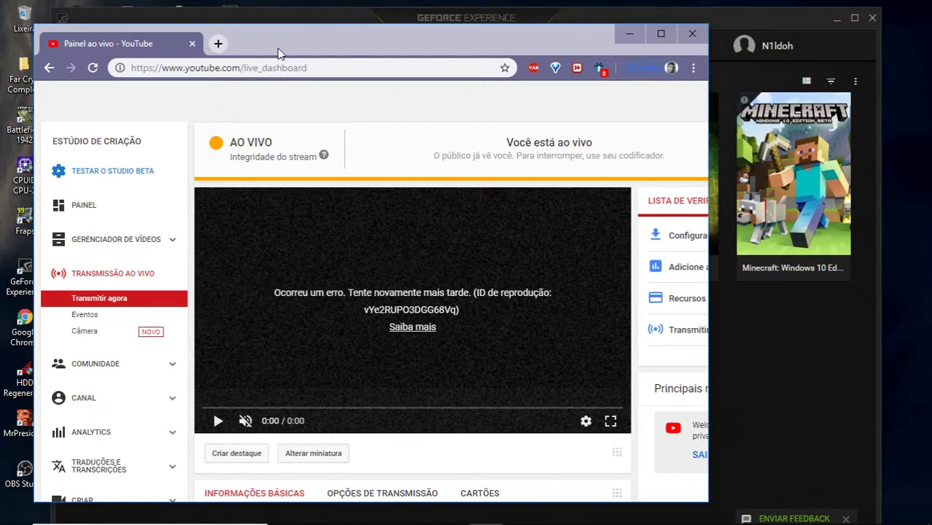
# Step: Maximize Chrome, check the live stream at 00:23:24 with 2 viewers, then minimize it
pyautogui.click(659, 34)
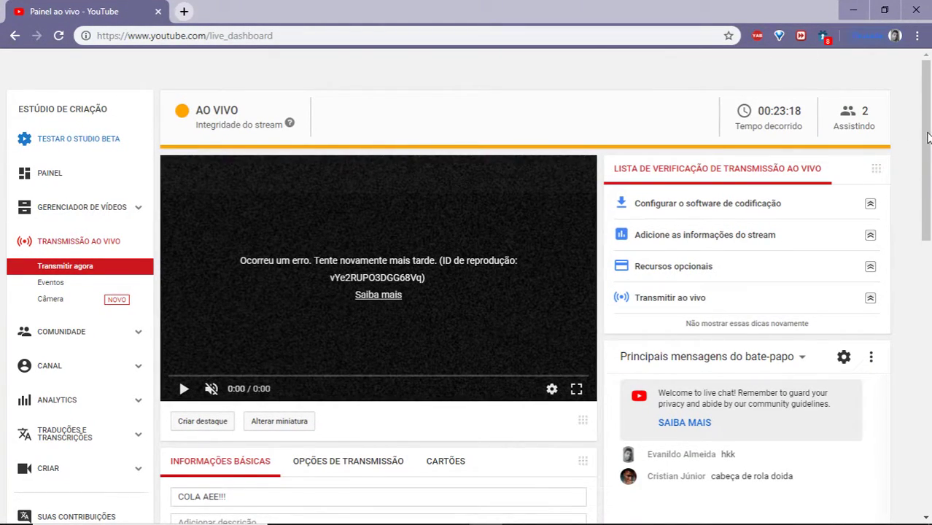
pyautogui.scroll(-2, 923, 155)
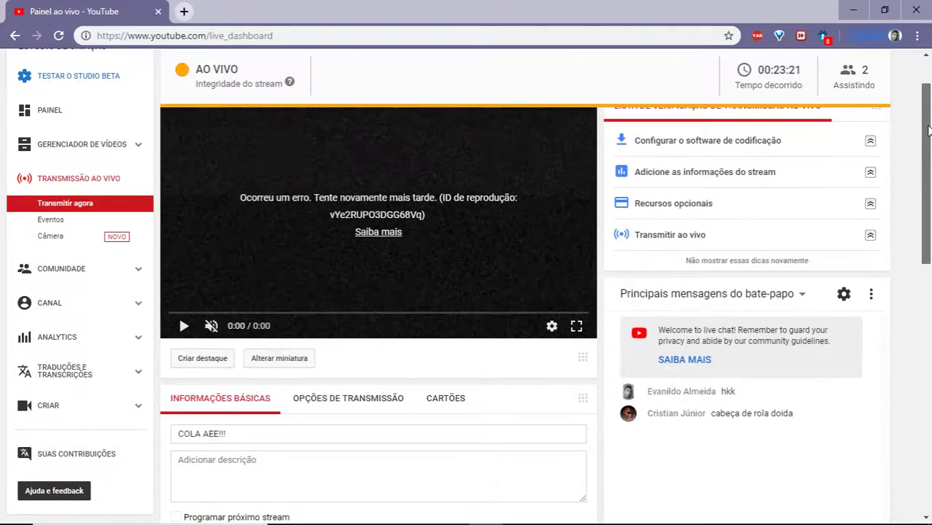
pyautogui.scroll(1, 928, 69)
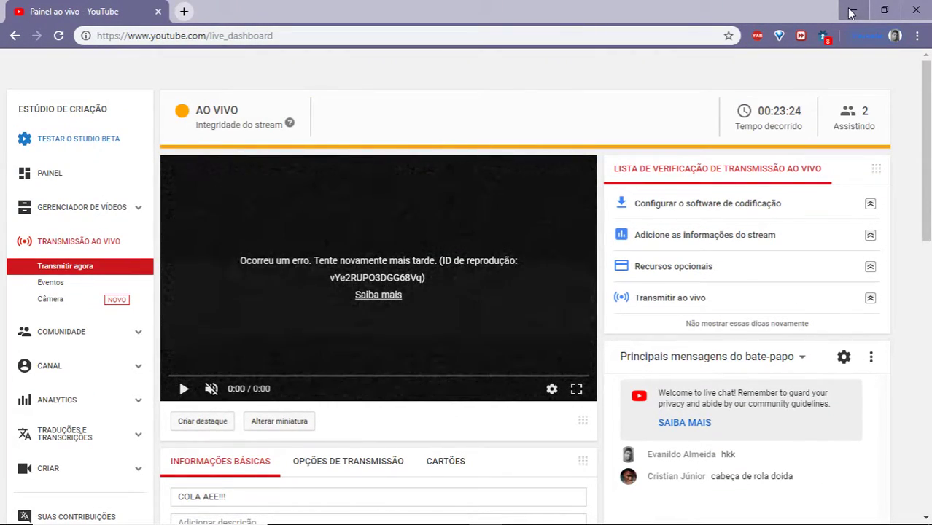
pyautogui.click(850, 9)
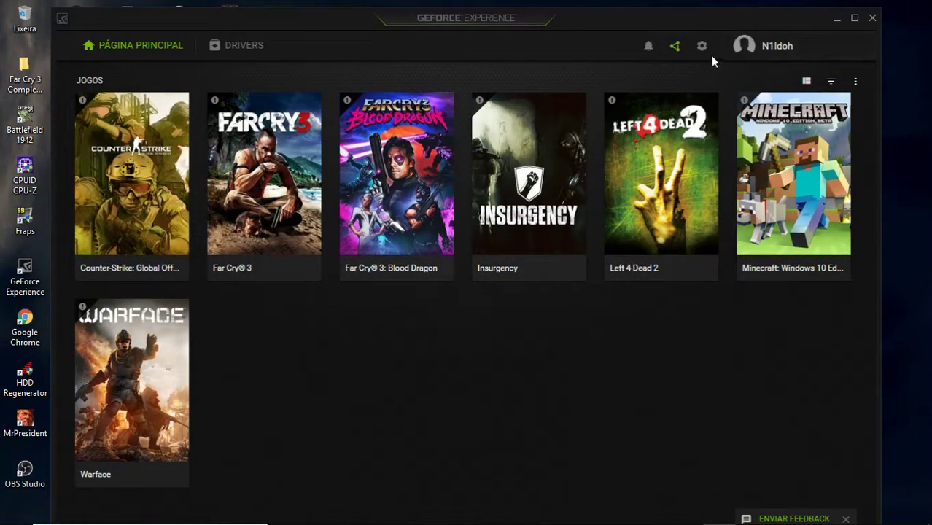
# Step: Open GeForce Experience settings and browse the Jogos, Conta and Shield sections, ending on Geral
pyautogui.click(704, 48)
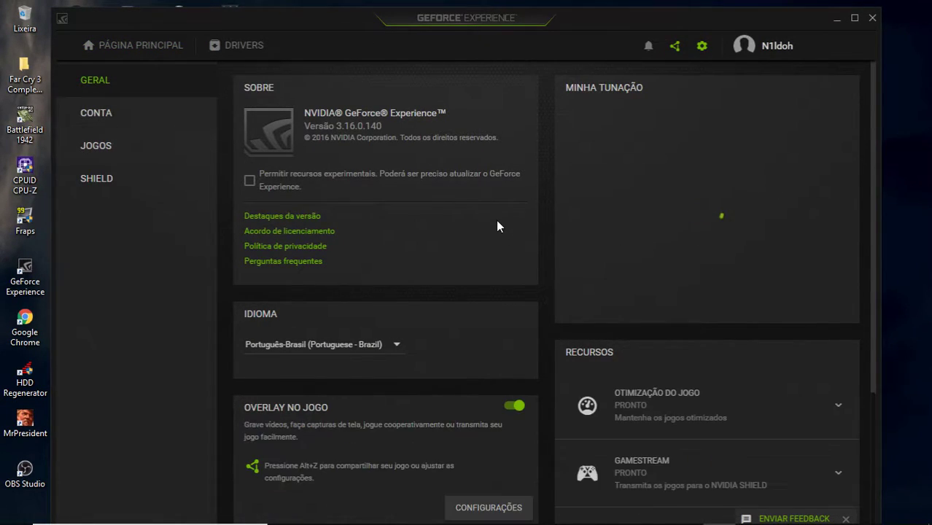
pyautogui.scroll(-3, 498, 226)
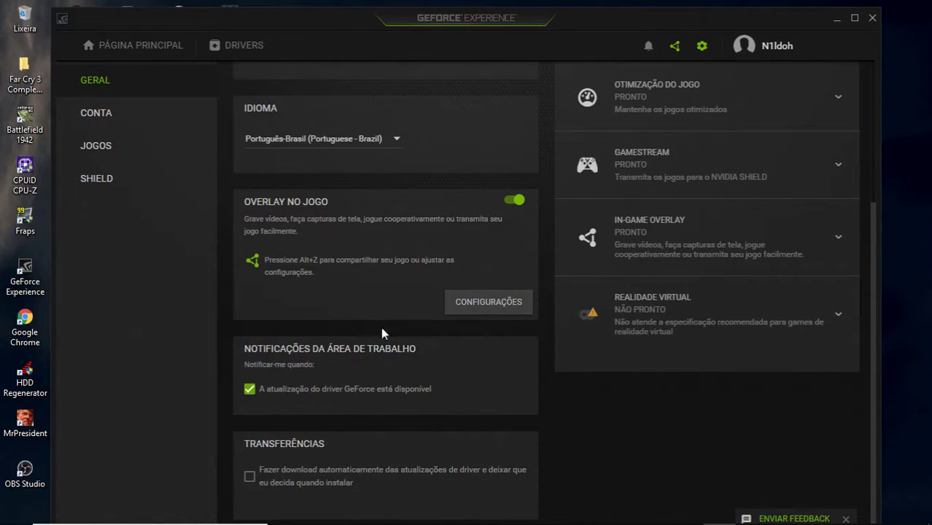
pyautogui.scroll(3, 352, 367)
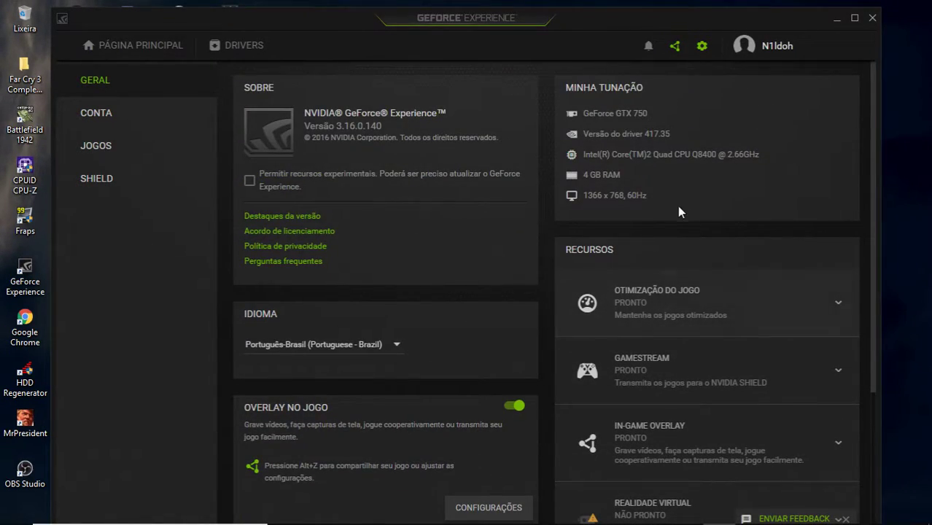
pyautogui.click(116, 149)
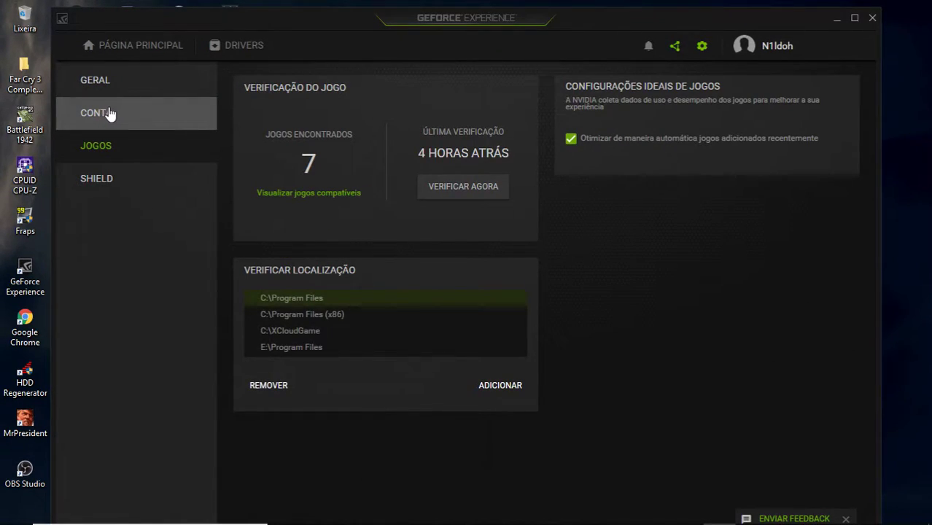
pyautogui.click(113, 116)
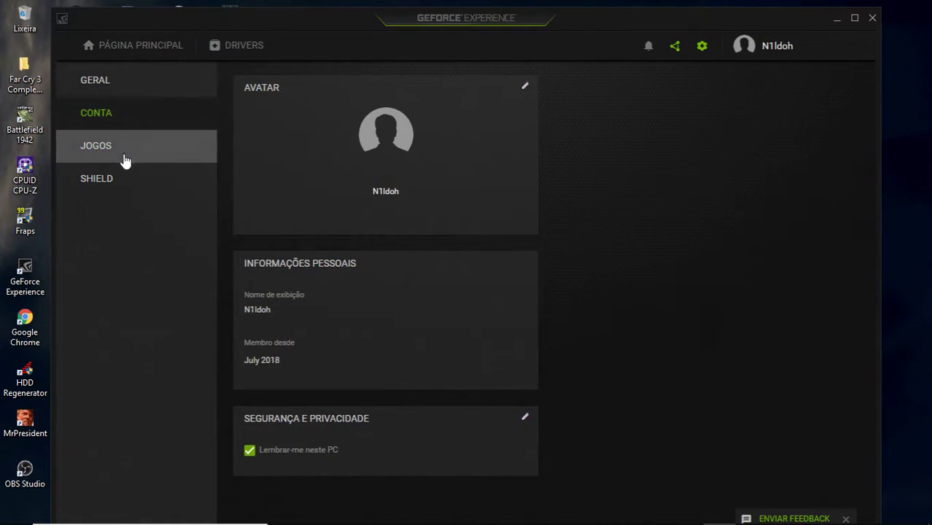
pyautogui.click(124, 161)
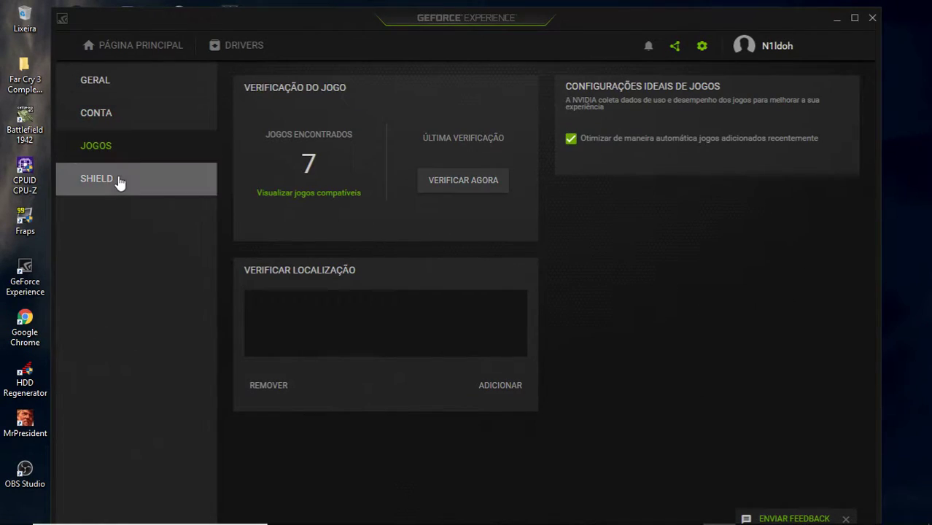
pyautogui.click(119, 182)
pyautogui.click(130, 98)
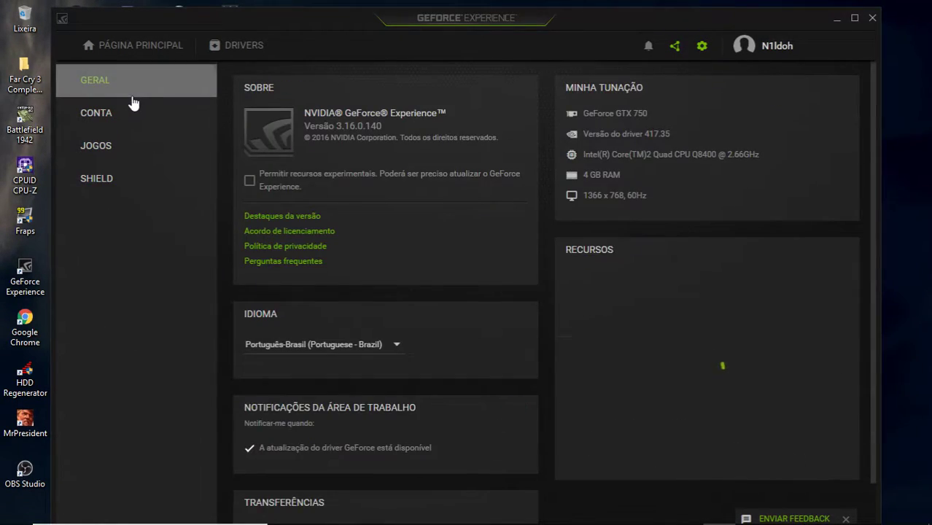
# Step: Expand the GAMESTREAM row to review its system requirements, then collapse it
pyautogui.scroll(-3, 704, 223)
pyautogui.scroll(-3, 705, 224)
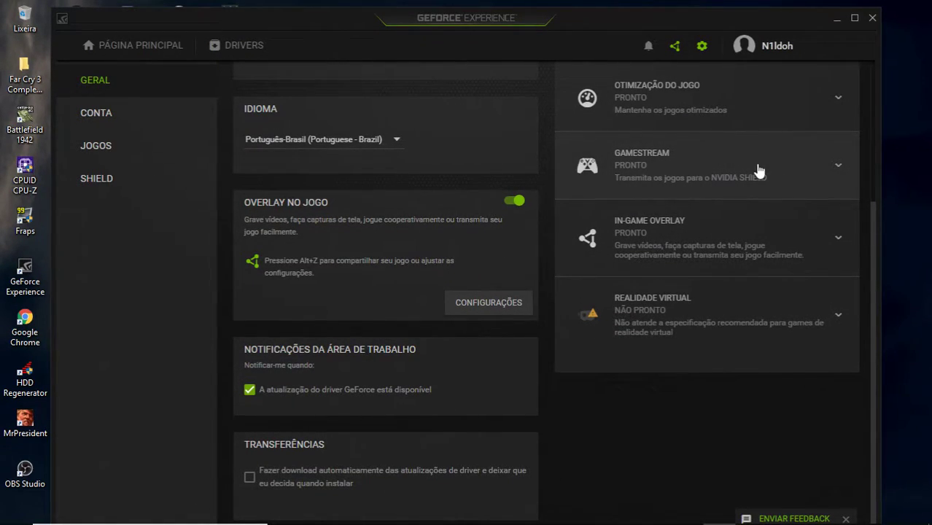
pyautogui.click(826, 172)
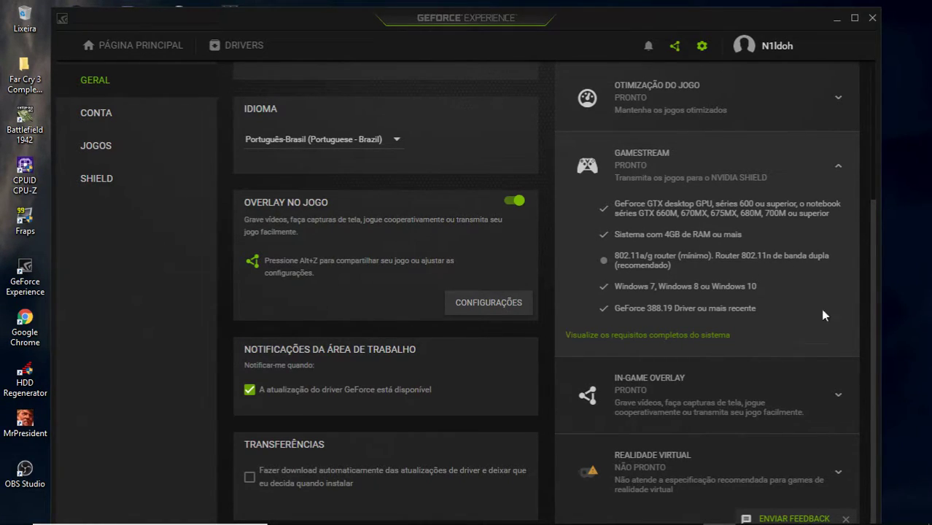
pyautogui.scroll(-1, 836, 307)
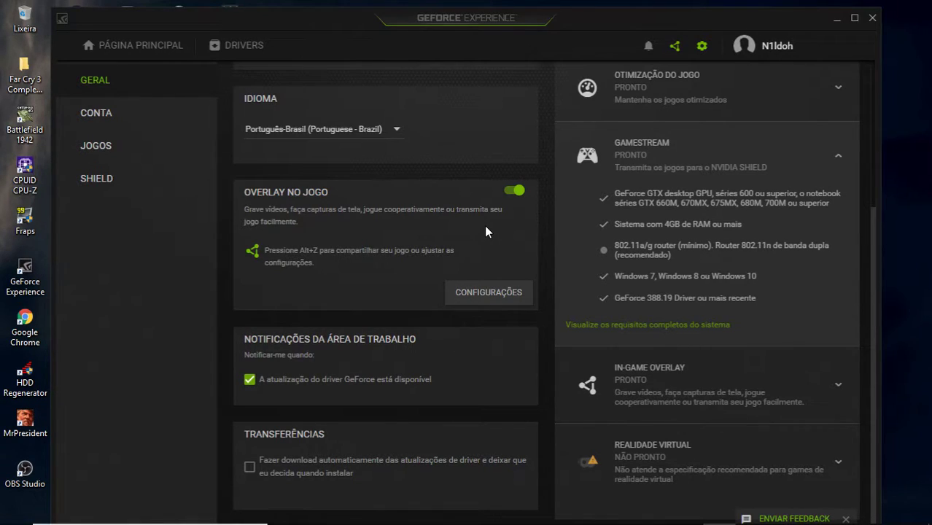
pyautogui.scroll(3, 815, 146)
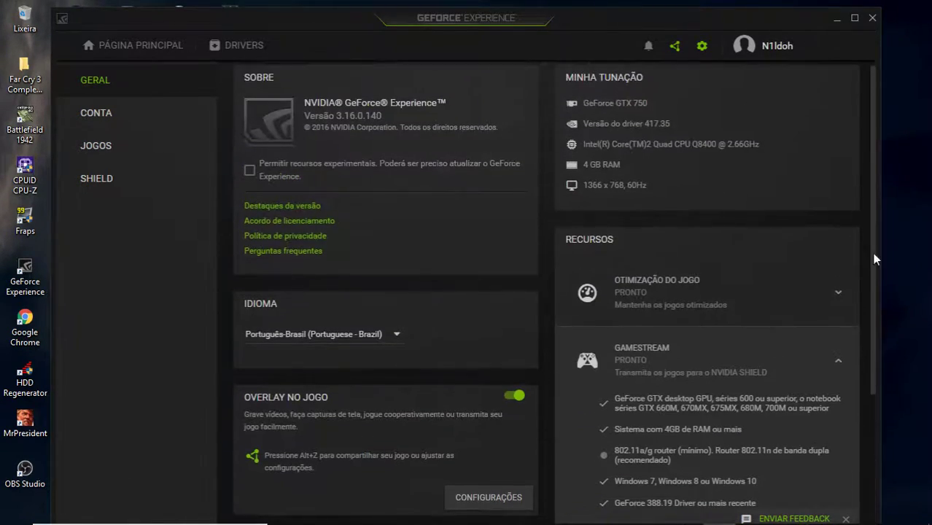
pyautogui.click(837, 360)
# Step: Open the profile's account dropdown, then return to the Página Principal games library
pyautogui.scroll(1, 633, 231)
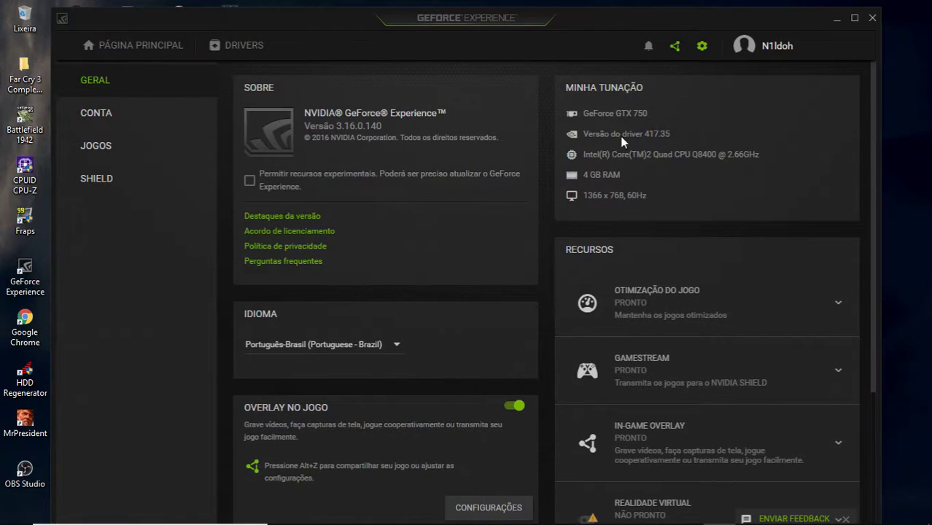
pyautogui.scroll(-3, 704, 242)
pyautogui.scroll(3, 704, 242)
pyautogui.scroll(-3, 704, 242)
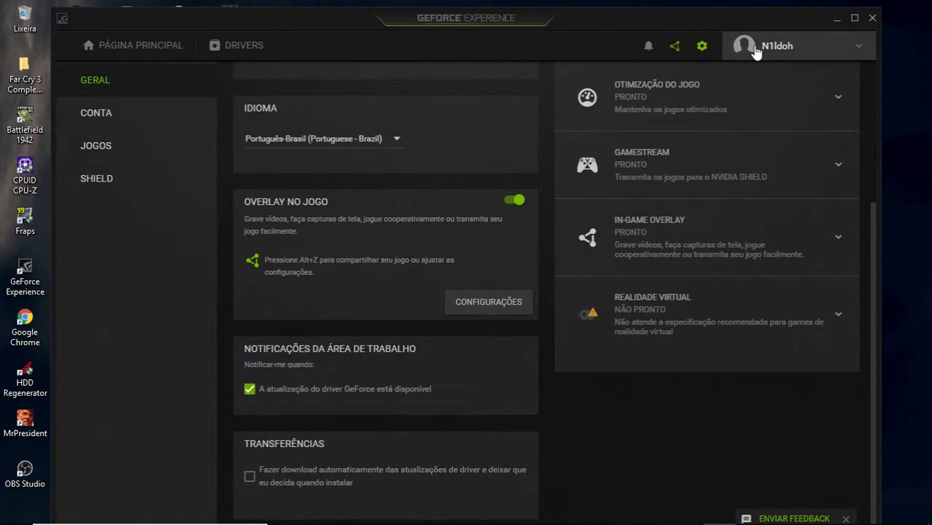
pyautogui.click(858, 48)
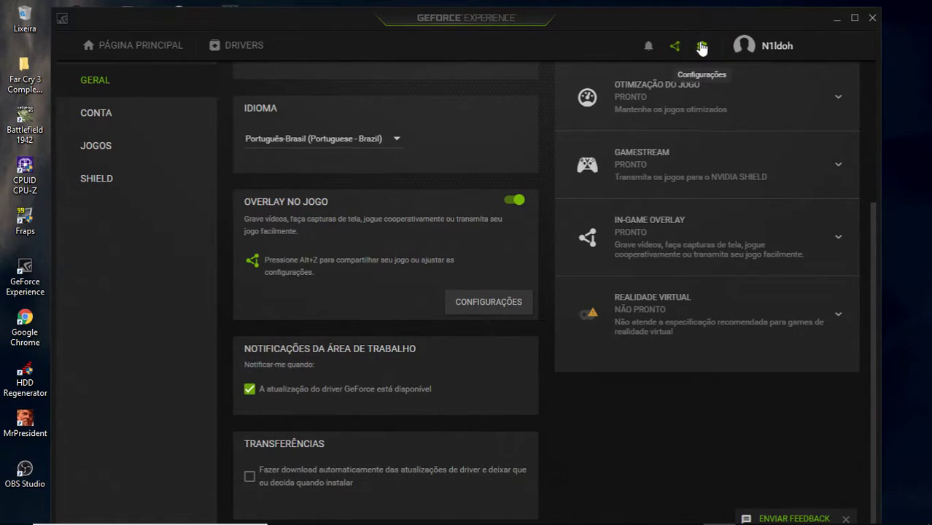
pyautogui.click(164, 46)
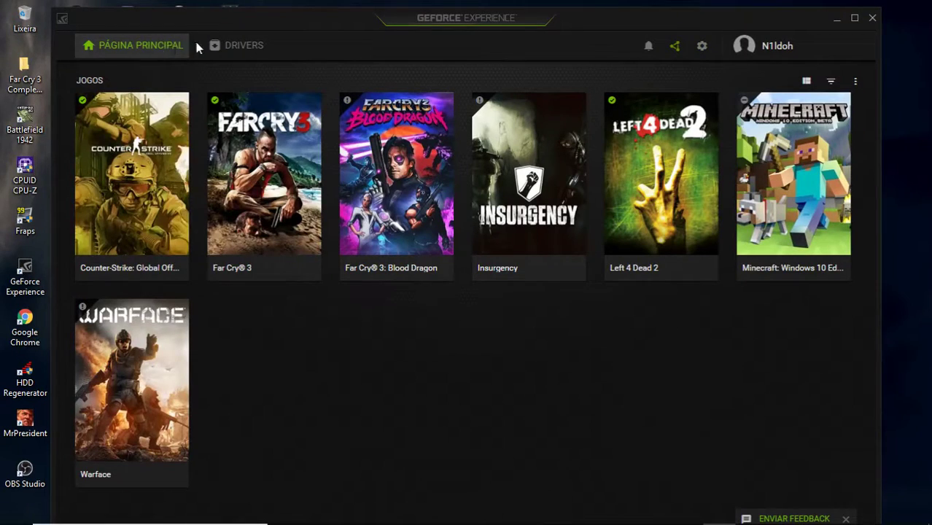
# Step: Visit the Drivers page, then reopen the Geral settings and scroll to the in-game overlay entry
pyautogui.click(229, 46)
pyautogui.click(156, 47)
pyautogui.click(706, 48)
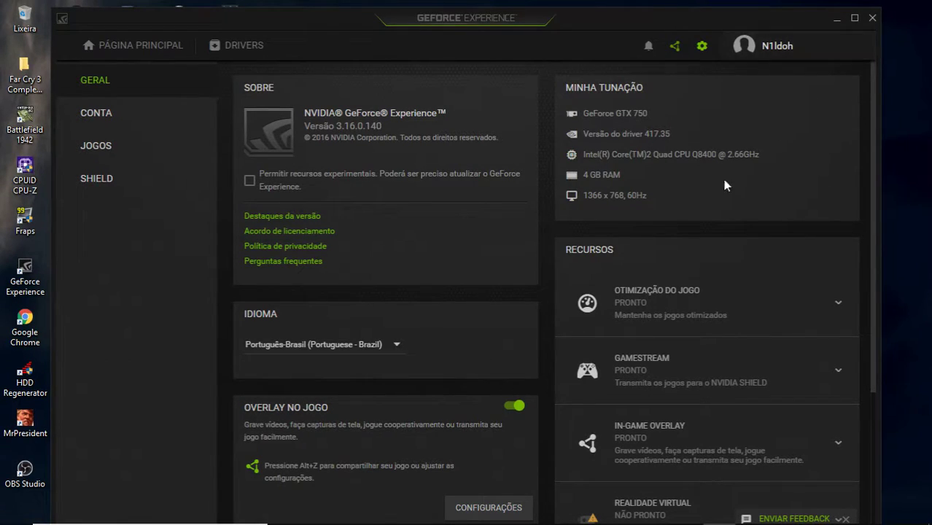
pyautogui.scroll(-3, 700, 231)
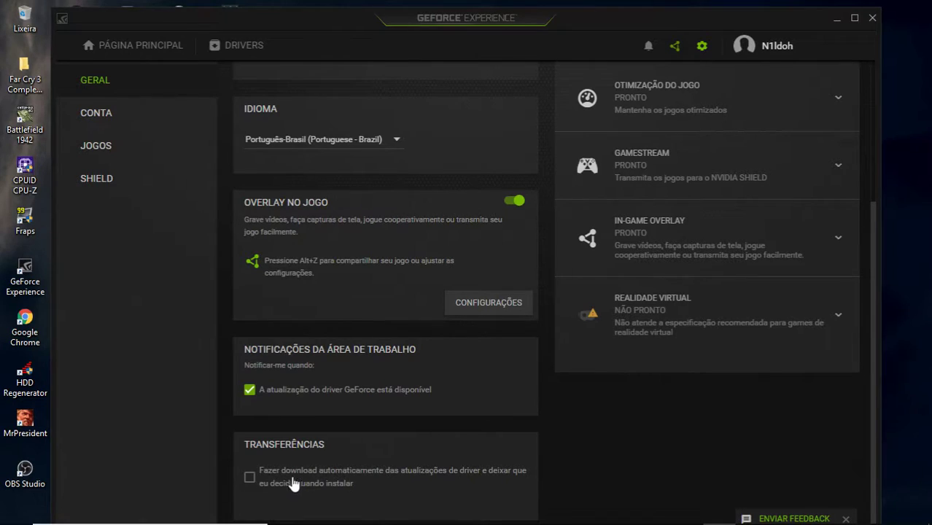
# Step: Check the overlay's Transmissão AO VIVO settings: YouTube, custom 720p HD at 60 FPS
pyautogui.click(501, 310)
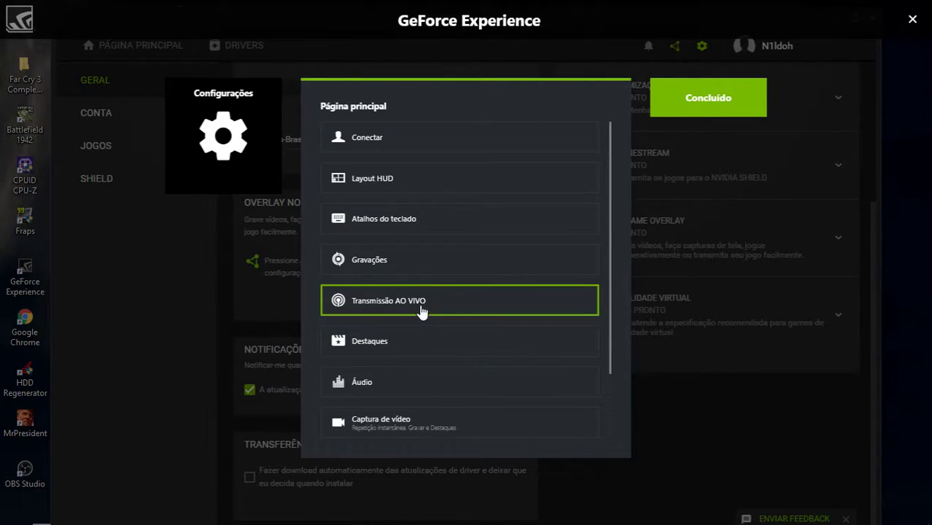
pyautogui.click(428, 310)
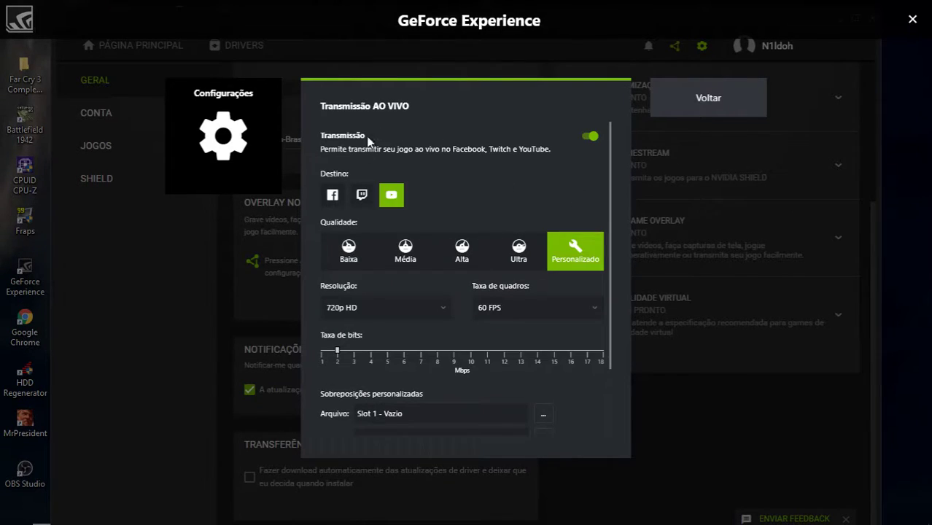
pyautogui.scroll(-3, 607, 231)
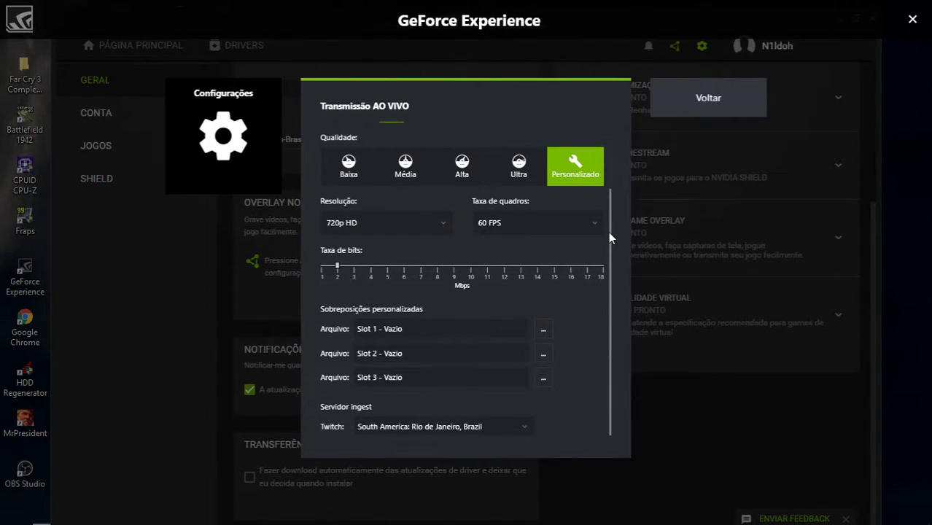
pyautogui.click(707, 108)
# Step: Begin a YouTube live broadcast setup from the overlay, keeping the audience as Público
pyautogui.click(707, 108)
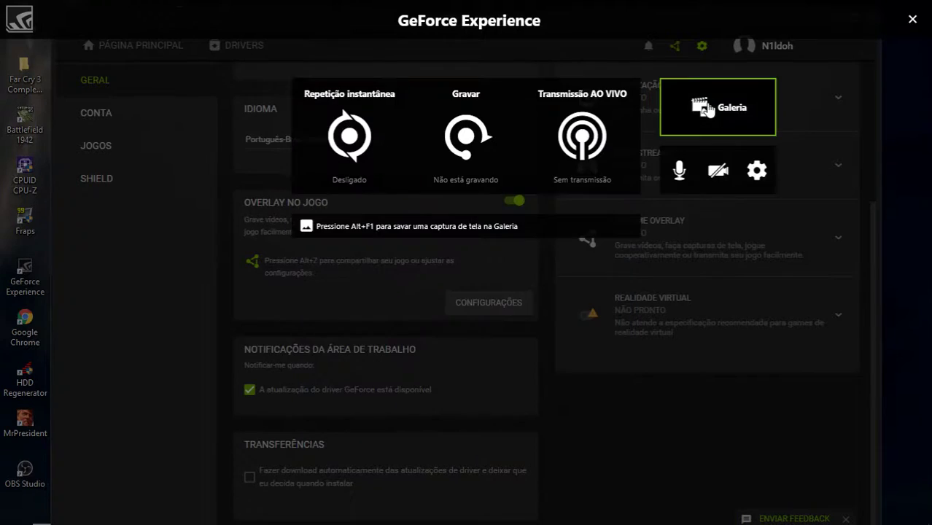
pyautogui.click(602, 131)
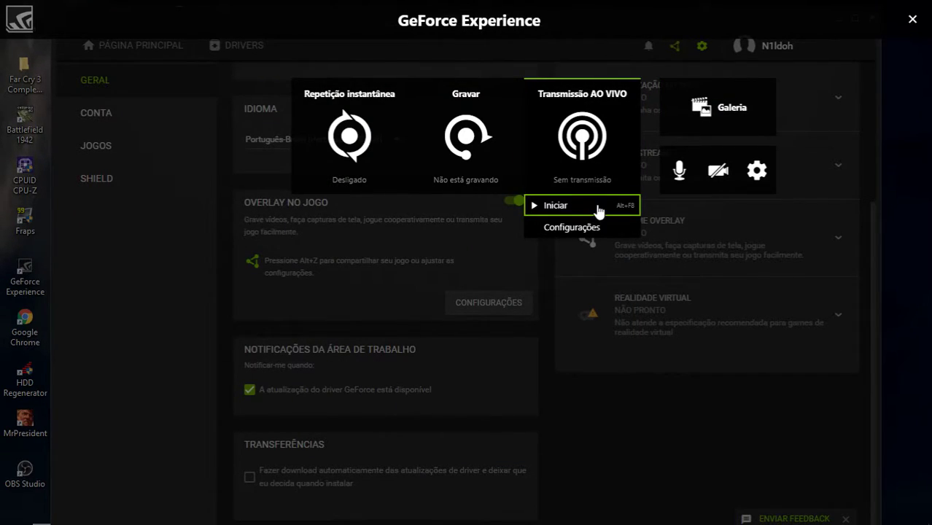
pyautogui.click(597, 210)
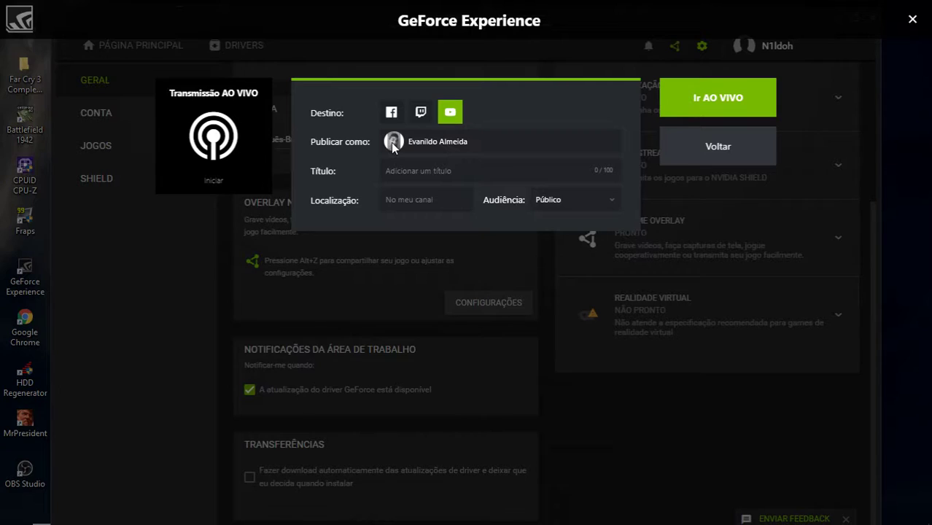
pyautogui.click(557, 201)
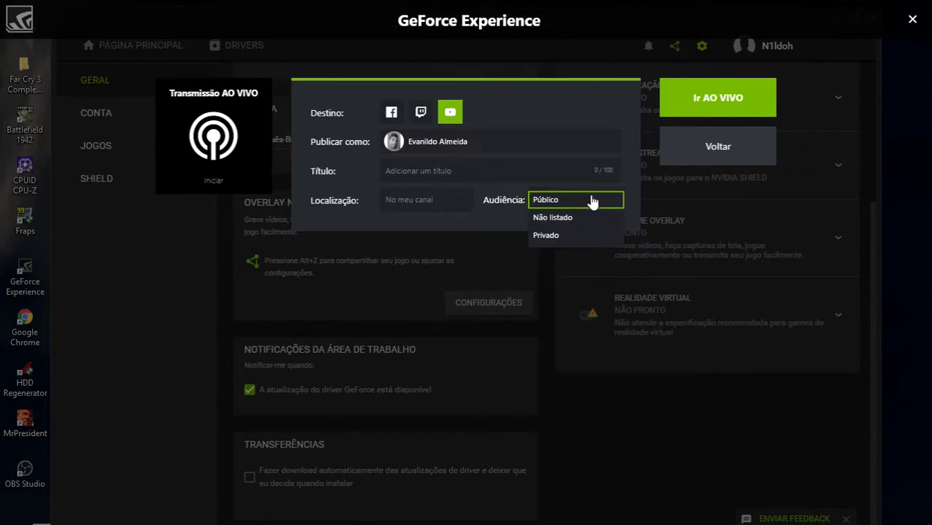
pyautogui.click(596, 200)
# Step: Back out of the broadcast setup without going live and close the overlay
pyautogui.click(397, 146)
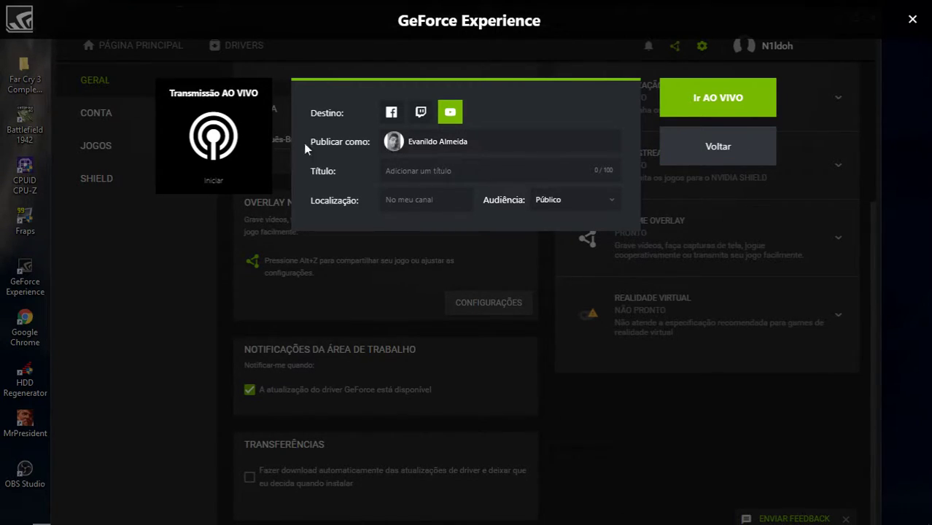
pyautogui.click(734, 147)
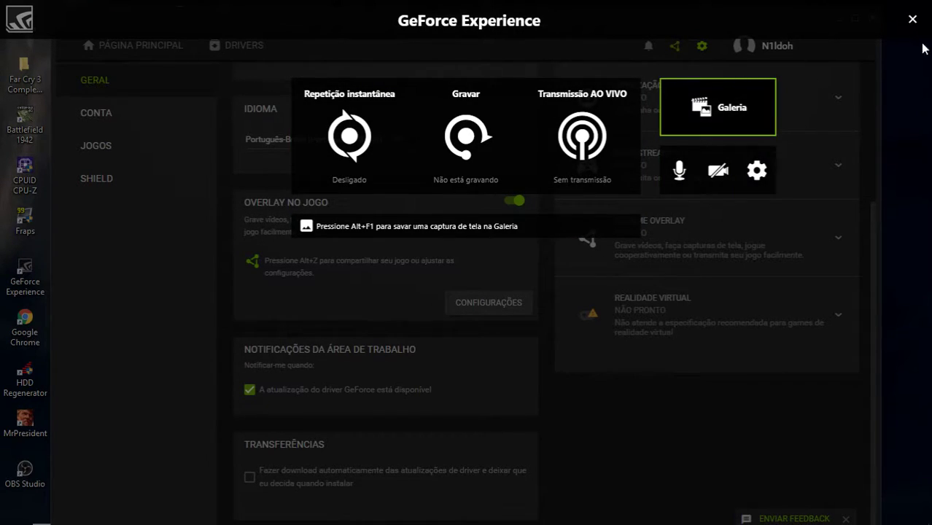
pyautogui.click(912, 19)
# Step: Minimize GeForce Experience, review the live dashboard (live at 00:25:22, 2 viewers) and open a new tab
pyautogui.click(846, 19)
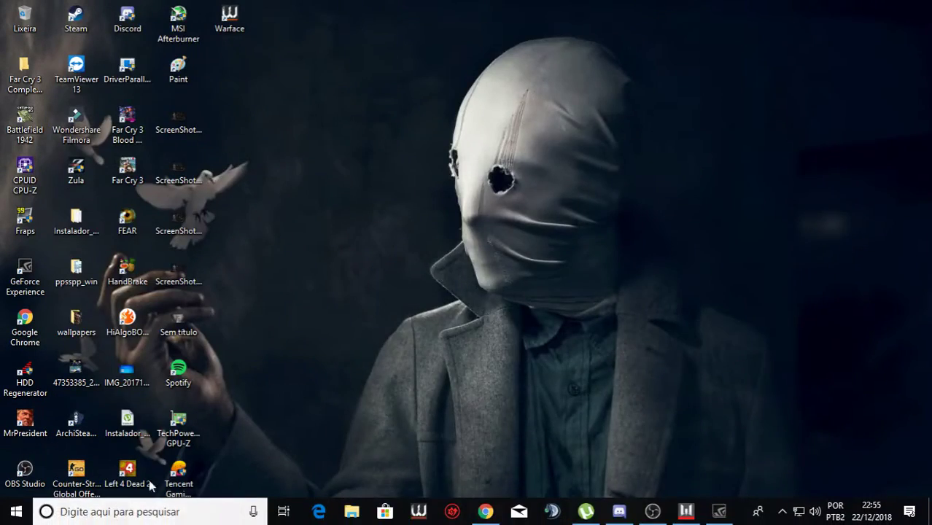
pyautogui.click(484, 511)
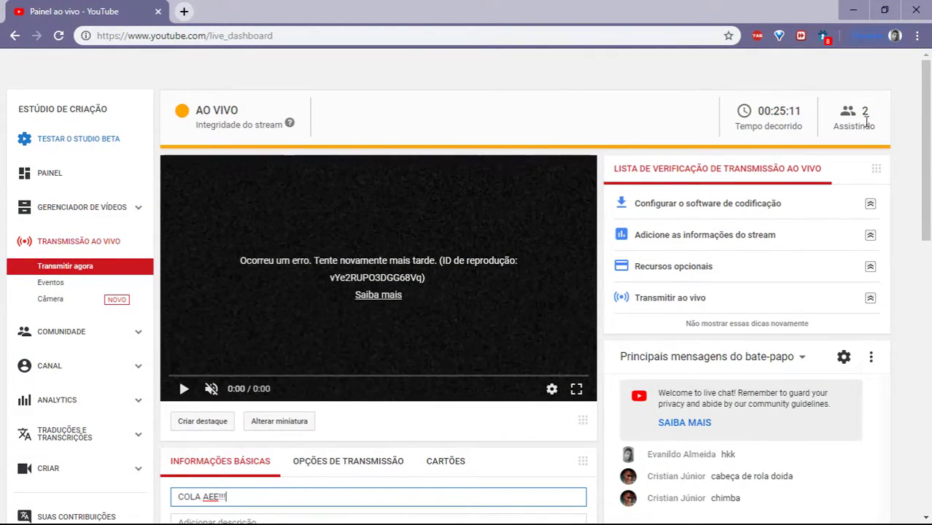
pyautogui.scroll(-3, 676, 166)
pyautogui.scroll(-1, 299, 240)
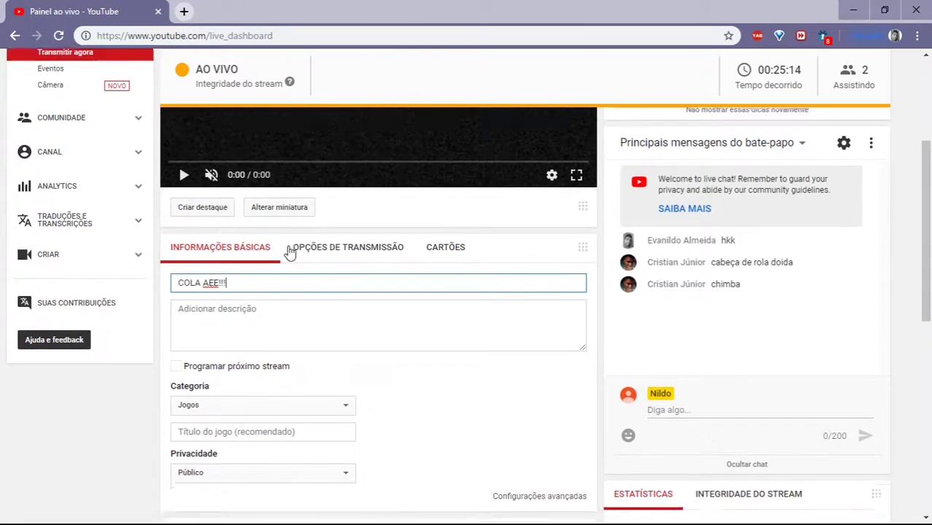
pyautogui.scroll(-1, 290, 251)
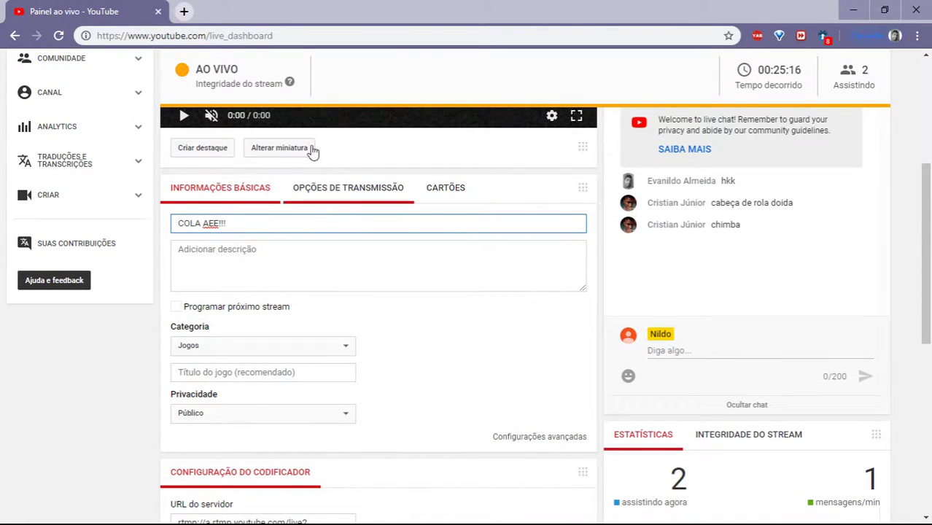
pyautogui.click(195, 16)
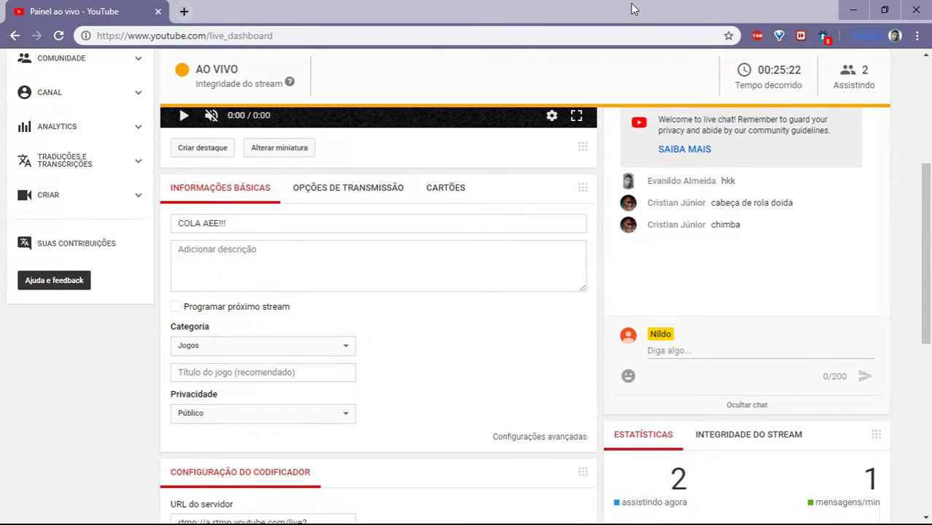
pyautogui.hotkey('ctrl', 't')
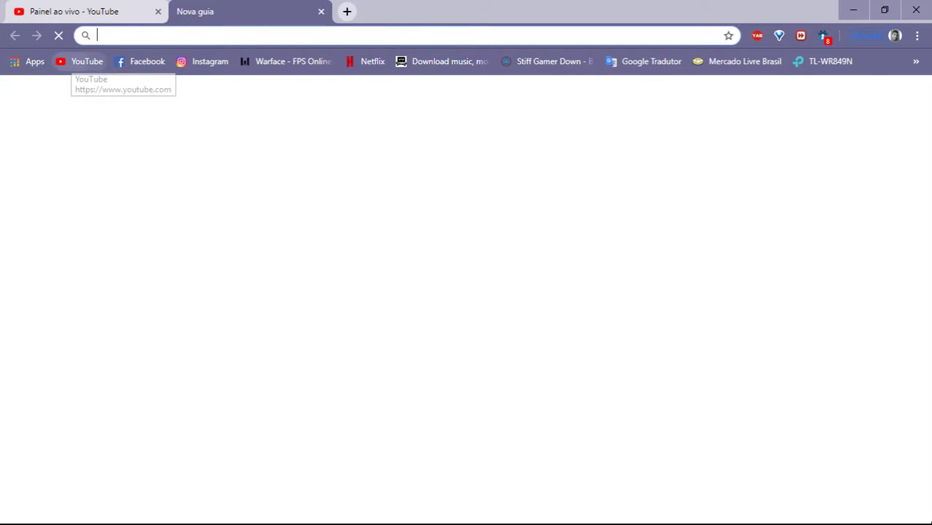
# Step: Open Wise Memory Optimizer from the tray and run Otimizar agora on the 4095 MB of RAM
pyautogui.click(855, 12)
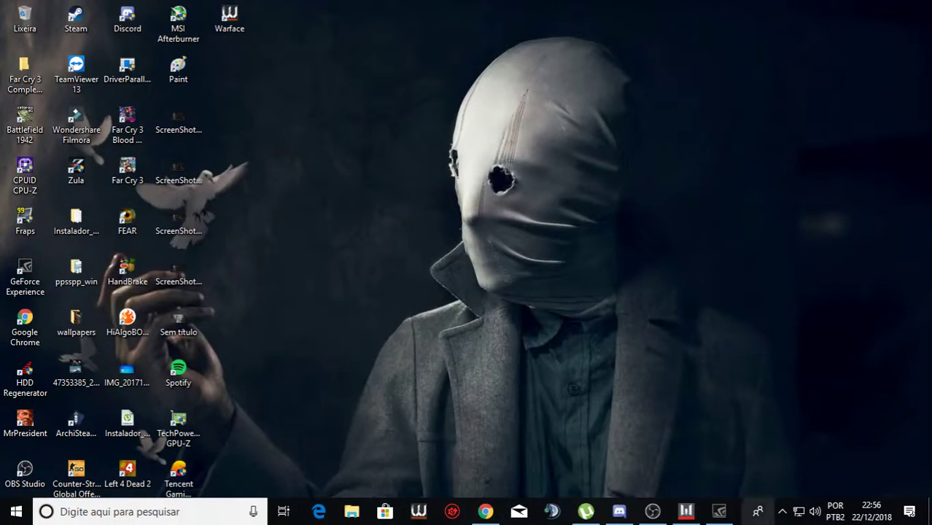
pyautogui.click(783, 511)
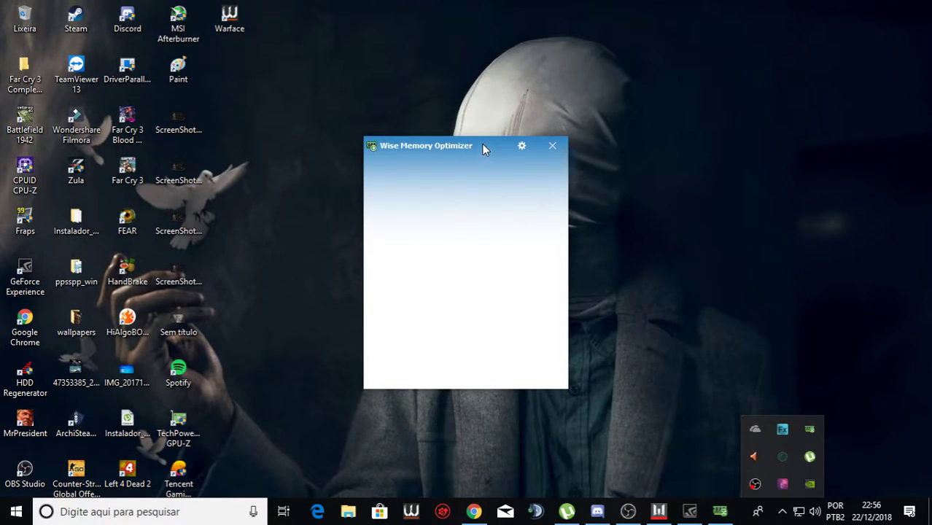
pyautogui.moveTo(482, 143); pyautogui.dragTo(494, 139)
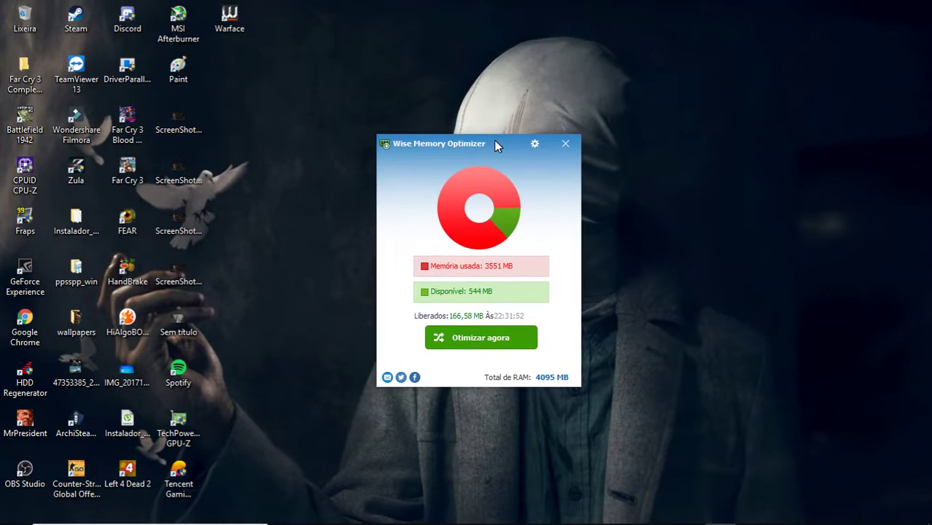
pyautogui.click(474, 338)
# Step: Refresh the desktop, close the optimizer and bring Chrome back to the front
pyautogui.rightClick(685, 200)
pyautogui.click(713, 243)
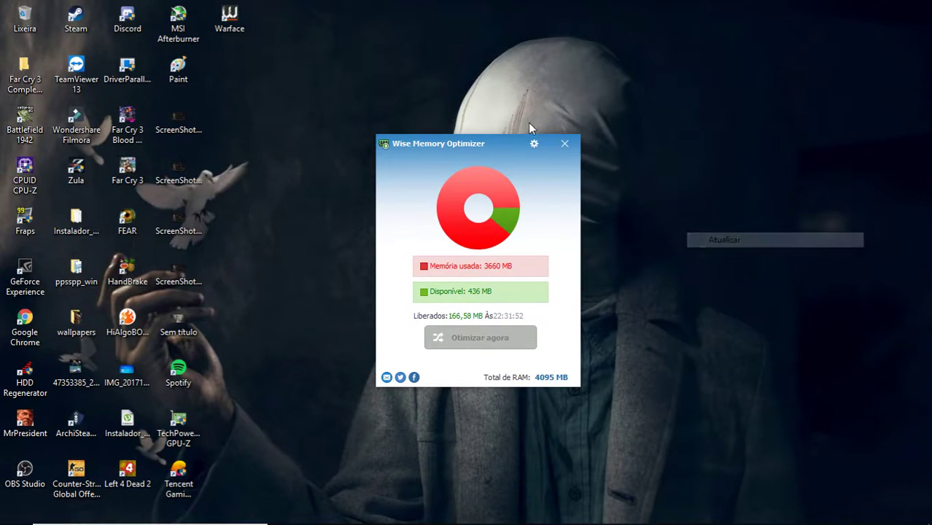
pyautogui.click(565, 144)
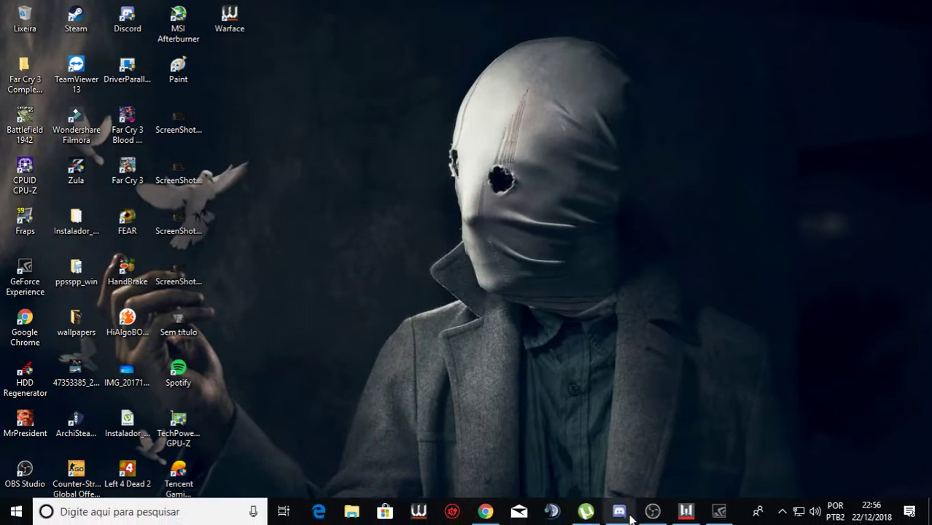
pyautogui.click(484, 511)
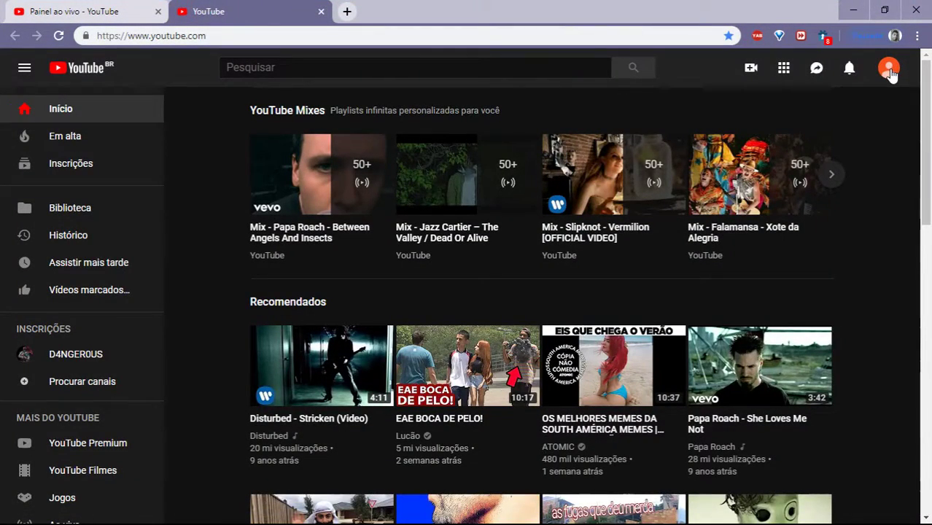
# Step: Sign out of the YouTube account via the avatar menu (Sair), then load the Google sign-in page
pyautogui.click(887, 68)
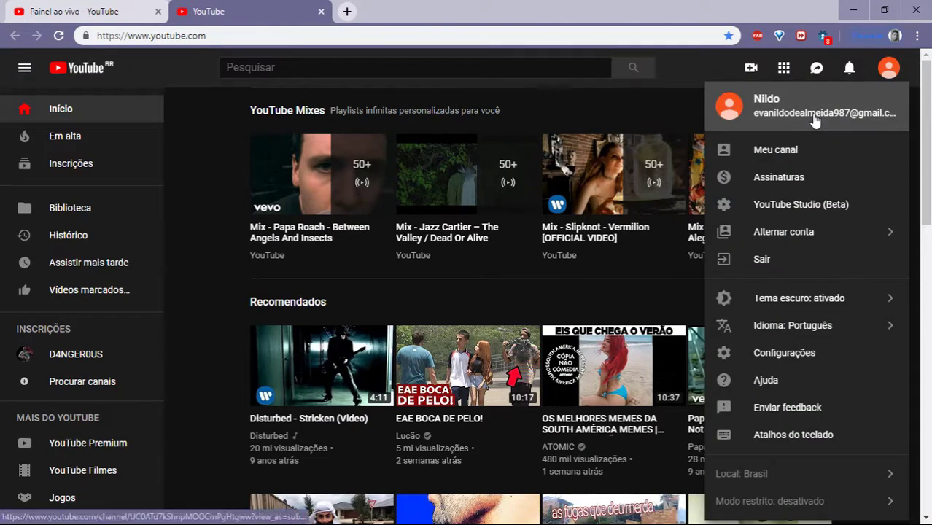
pyautogui.click(758, 261)
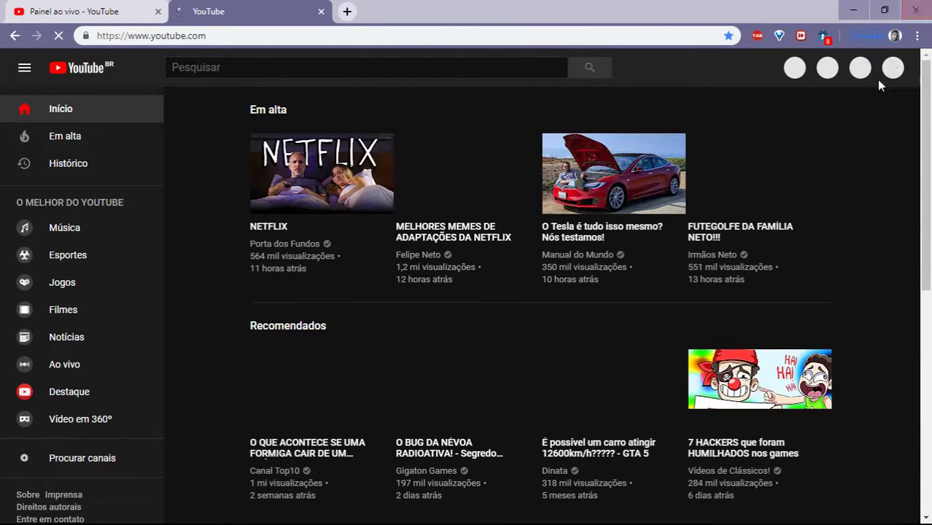
pyautogui.click(875, 69)
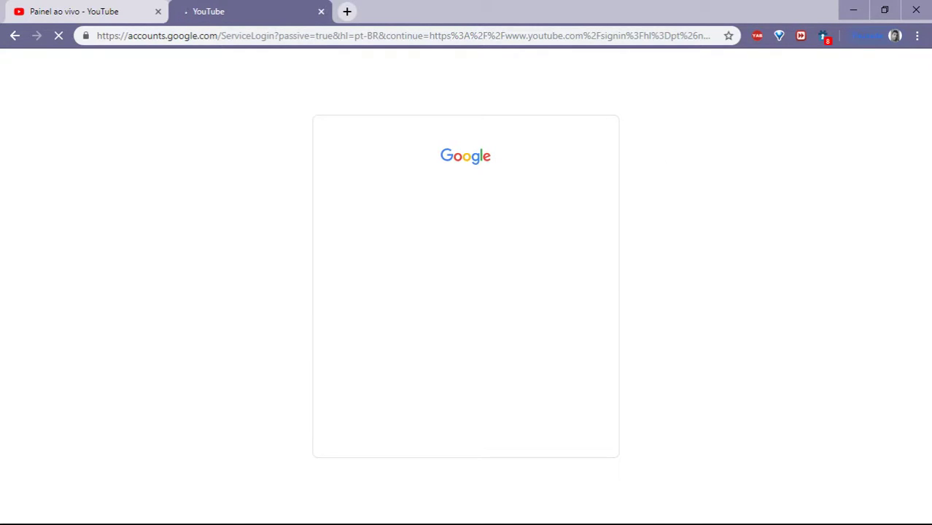
# Step: Minimize Chrome and Discord to bring the still-streaming OBS Studio window to the front
pyautogui.click(852, 10)
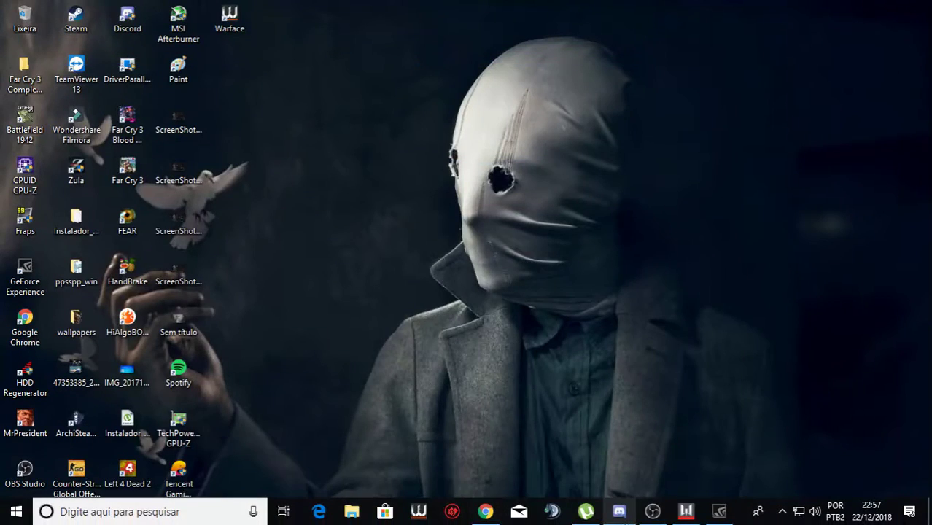
pyautogui.click(619, 511)
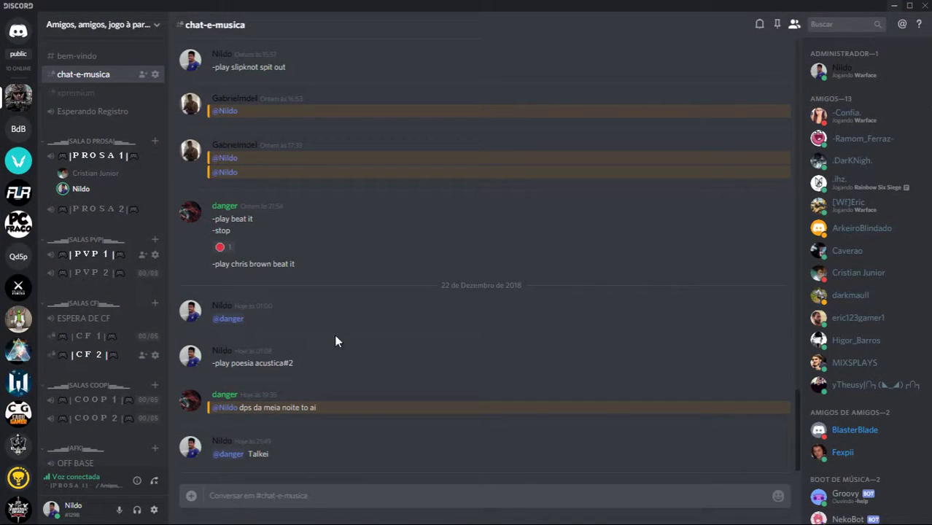
pyautogui.click(896, 6)
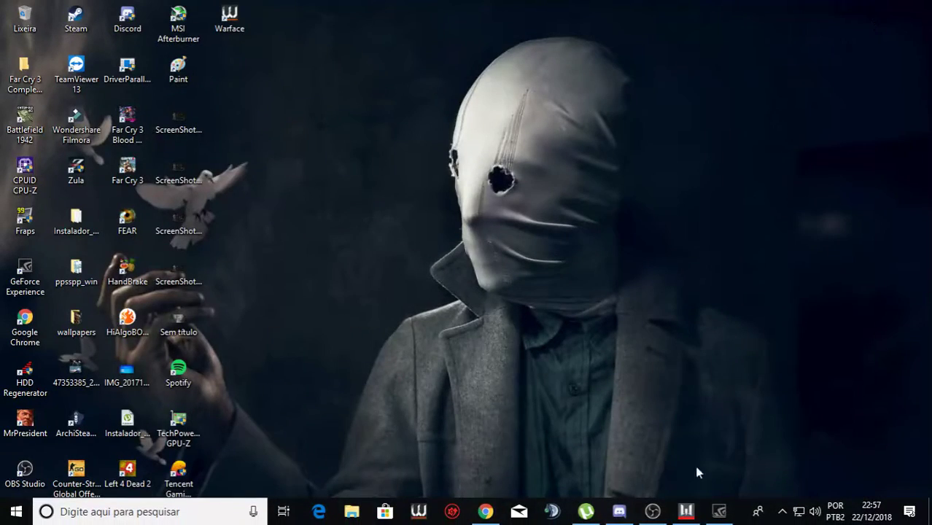
pyautogui.click(651, 512)
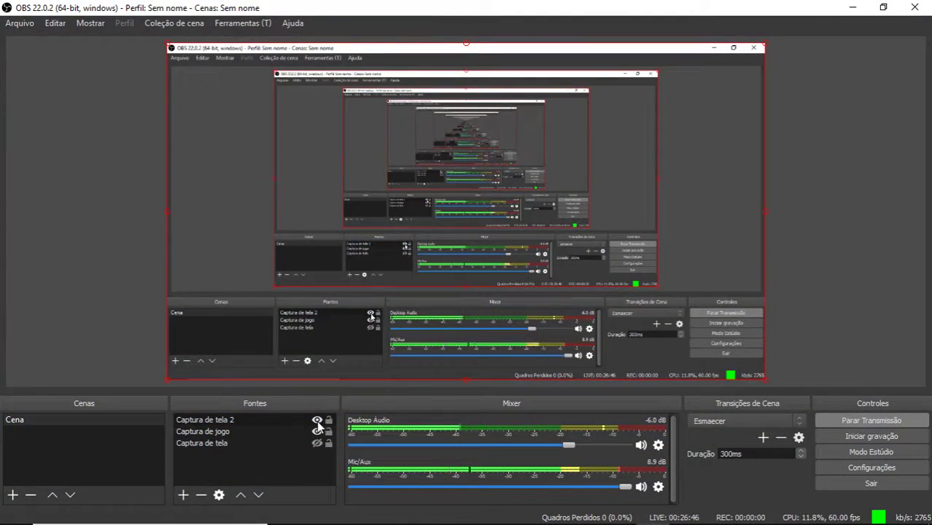